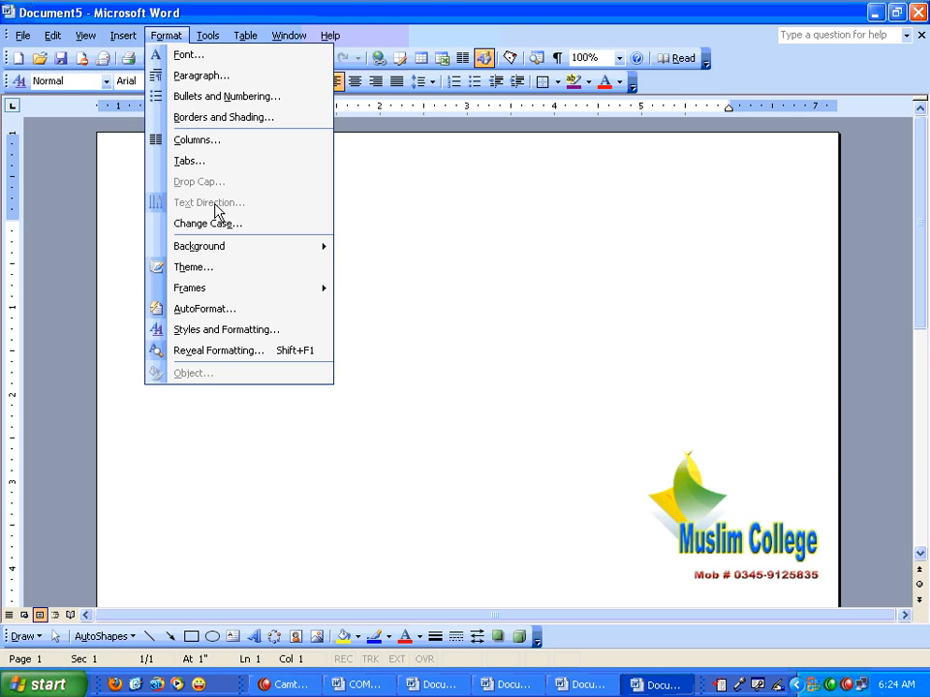
Draw a tall, narrow rectangle directly on the page without a drawing canvas and make it accept text
click(372, 221)
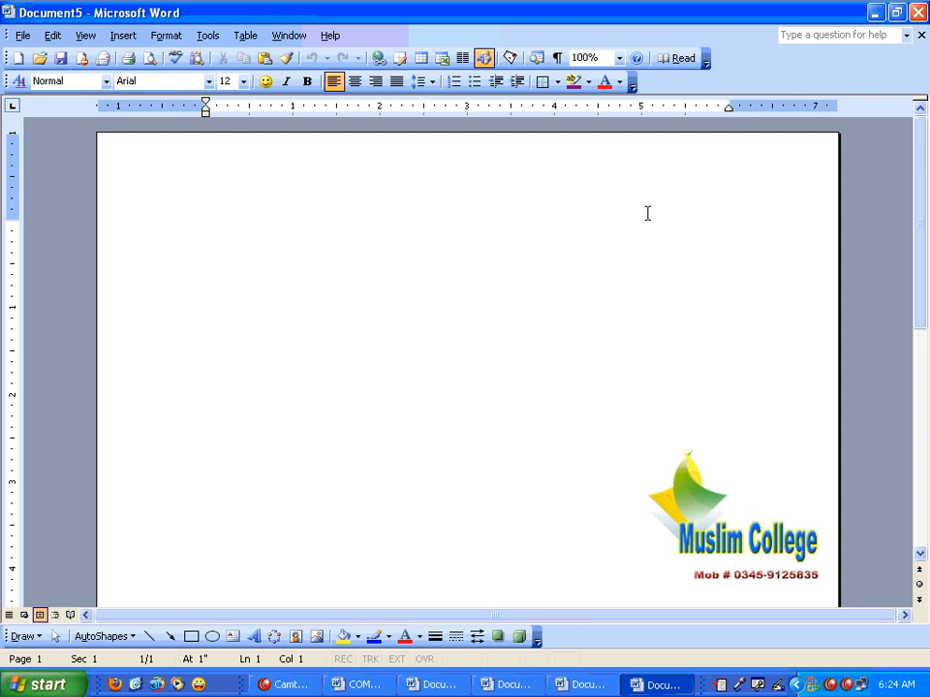
click(192, 638)
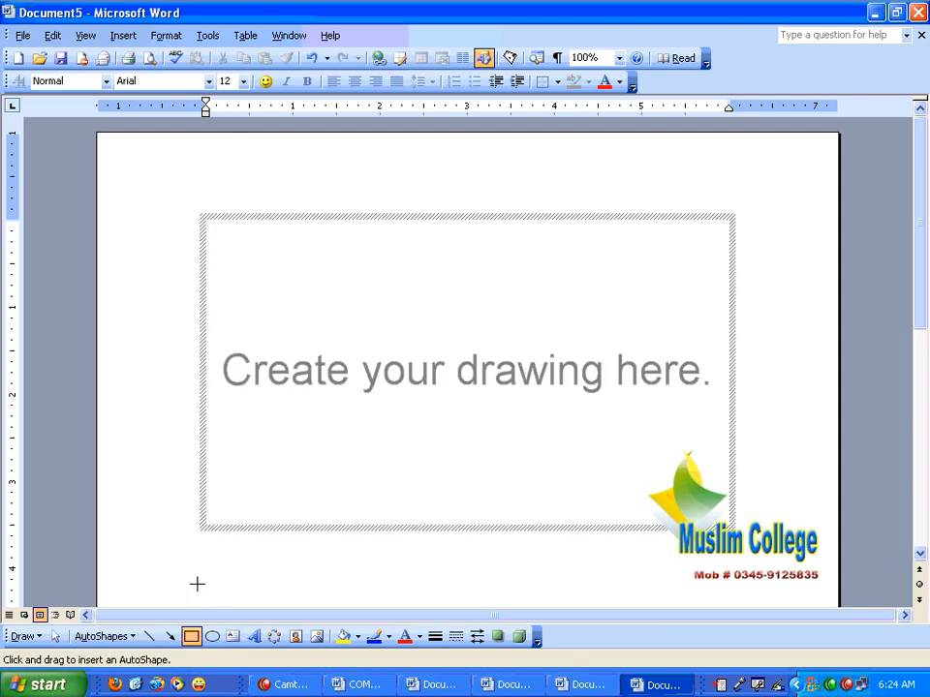
key(ctrl+z)
mouse_move(217, 263)
mouse_down()
mouse_move(320, 380)
mouse_move(295, 546)
mouse_up()
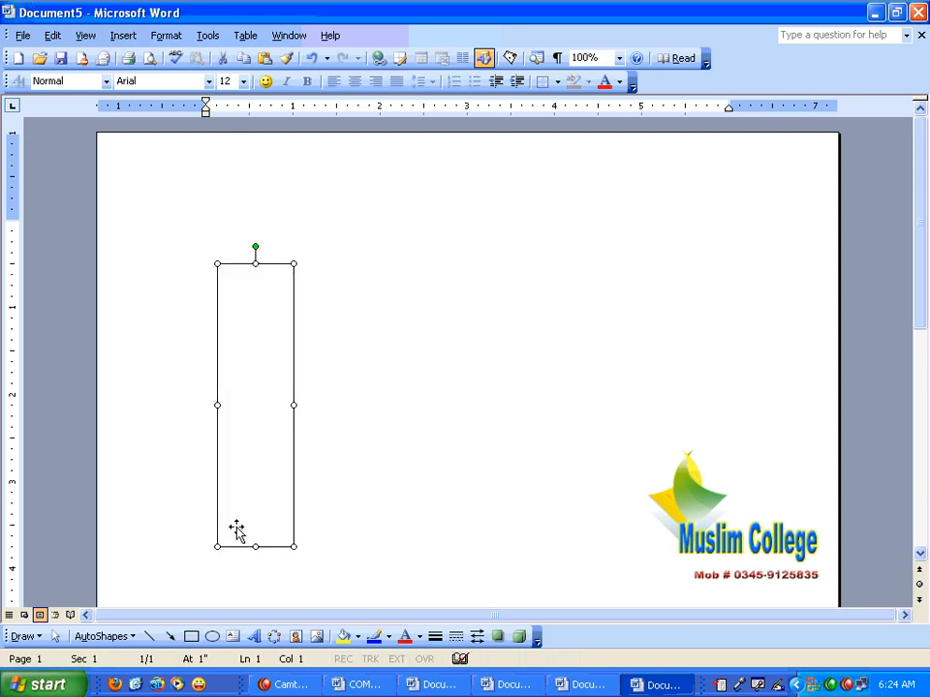
right_click(220, 297)
click(287, 373)
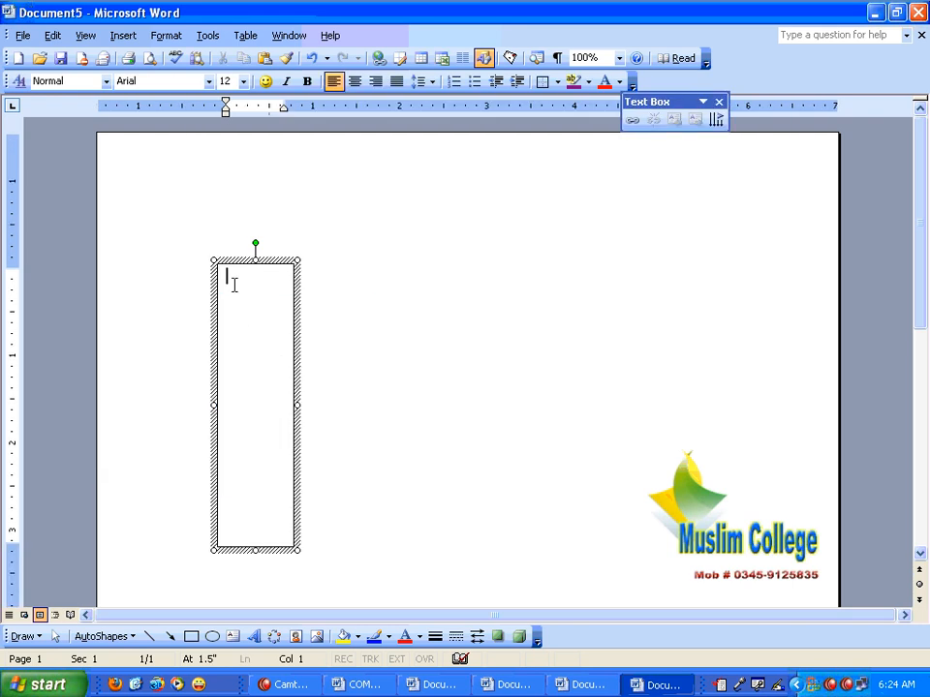
text(rtfhfghfghfgh)
key(BackSpace)
key(BackSpace)
key(BackSpace)
key(BackSpace)
key(BackSpace)
key(BackSpace)
key(BackSpace)
key(BackSpace)
key(BackSpace)
key(BackSpace)
key(BackSpace)
key(BackSpace)
key(BackSpace)
Set the rectangle's text direction to vertical, reading from bottom to top
click(174, 36)
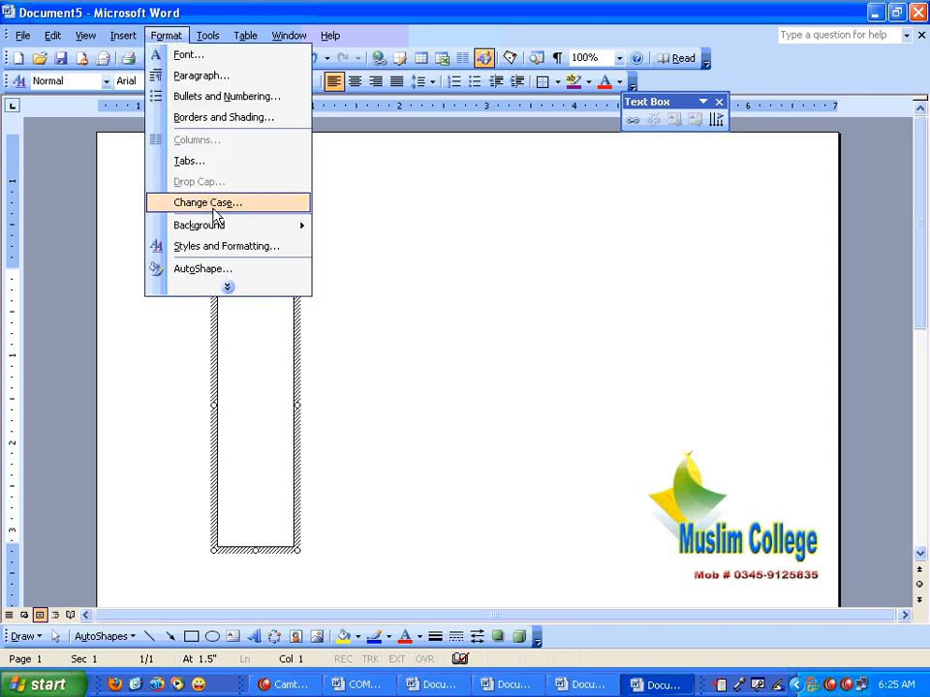
click(228, 288)
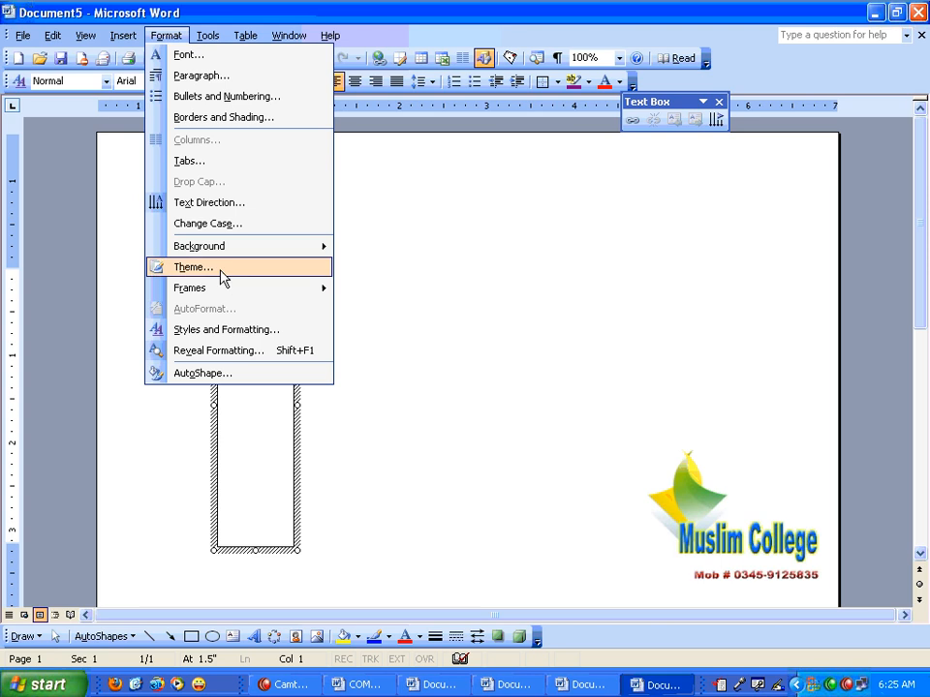
click(205, 205)
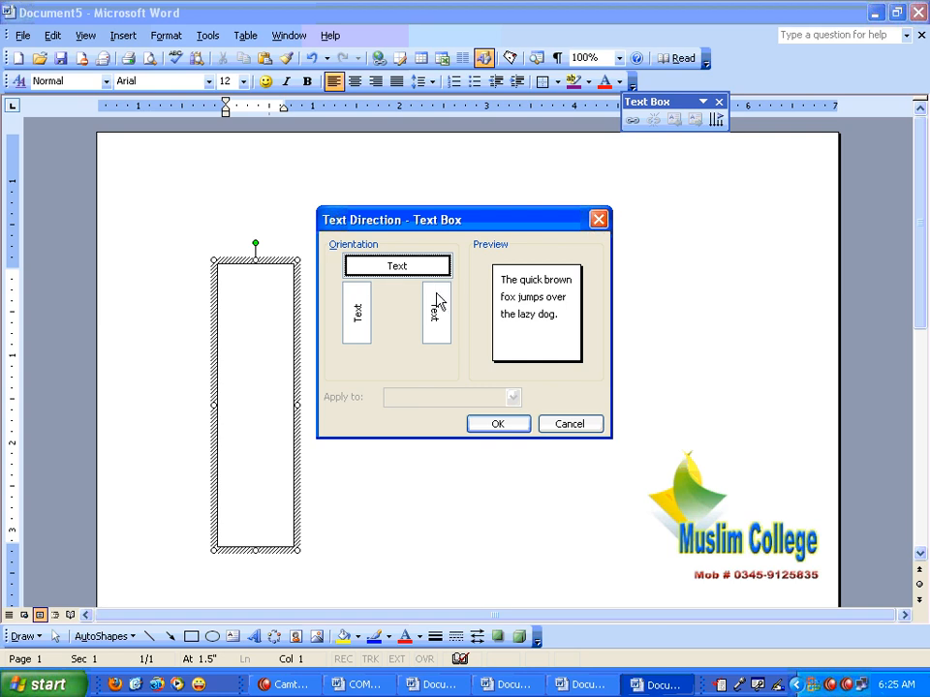
click(355, 305)
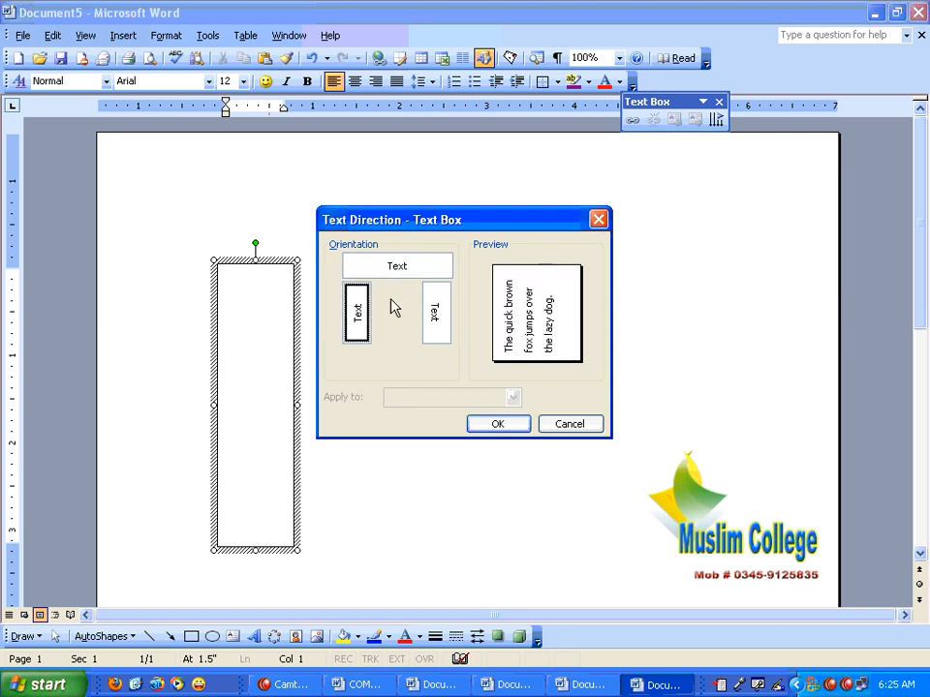
click(502, 419)
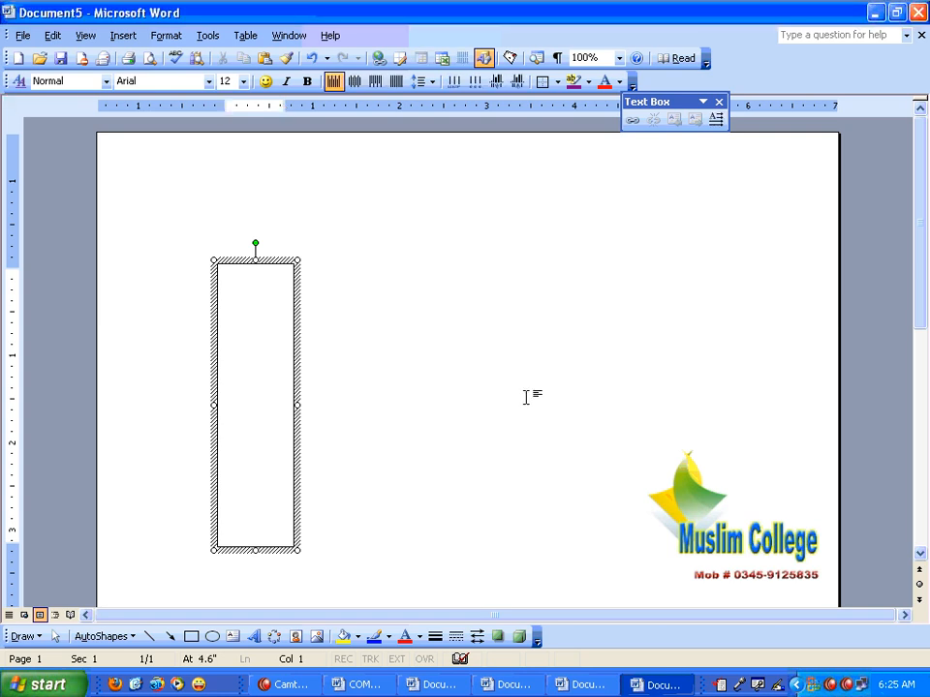
Fill the rectangle with three lines of random filler characters and leave the text box
text(Xgxcv,nxc,nv,xnc,vn,xc,nv)
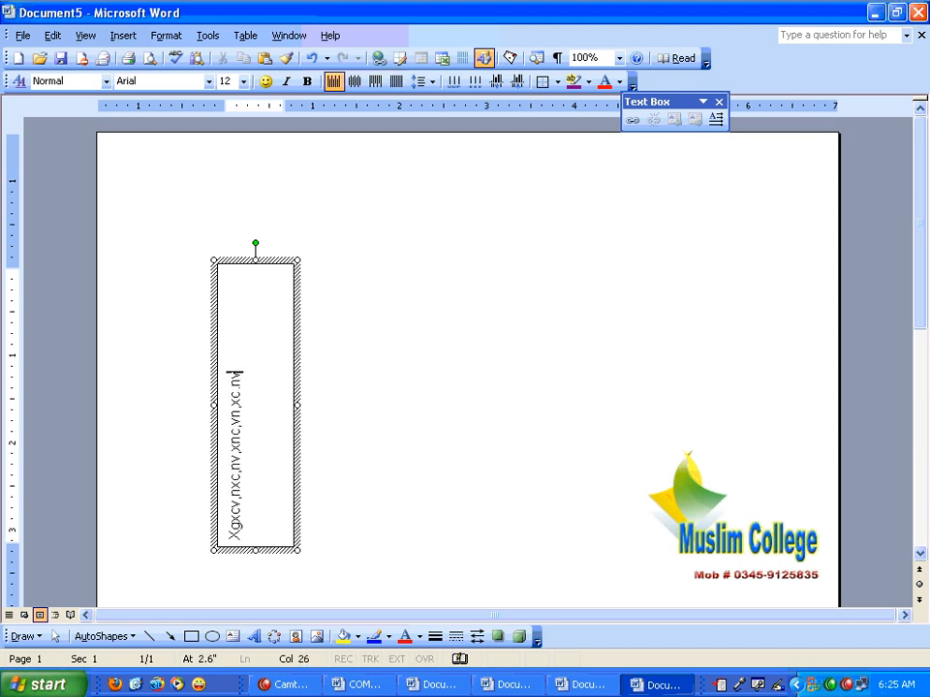
text(,nxc,vn,xncv,nxxnv,nx,mvn)
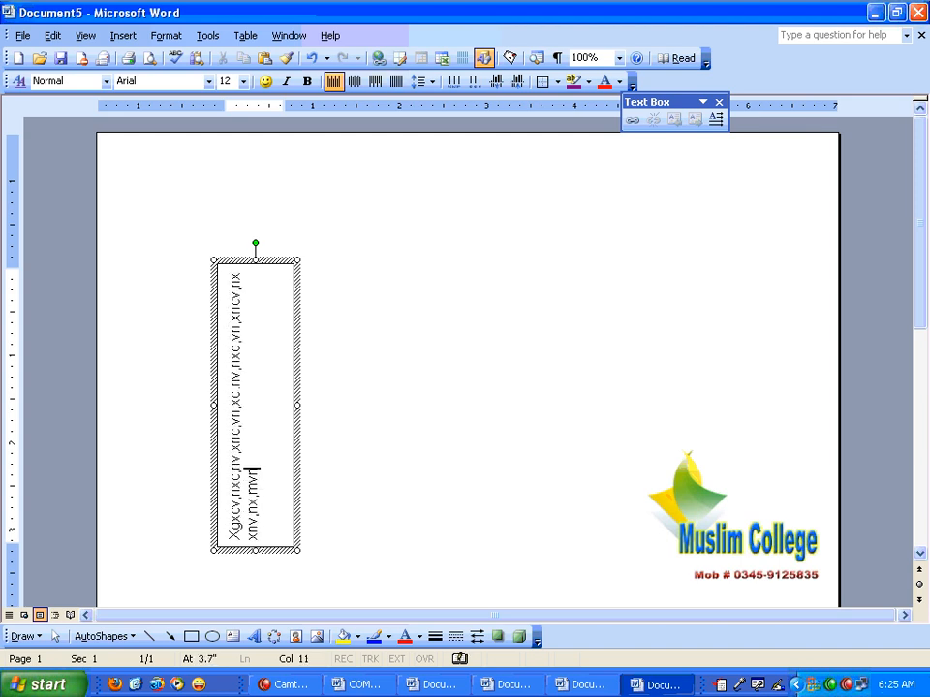
text(x,mvn,xmncv,nxm,cvn ,xcnv ,nx,c.vnx,ncv)
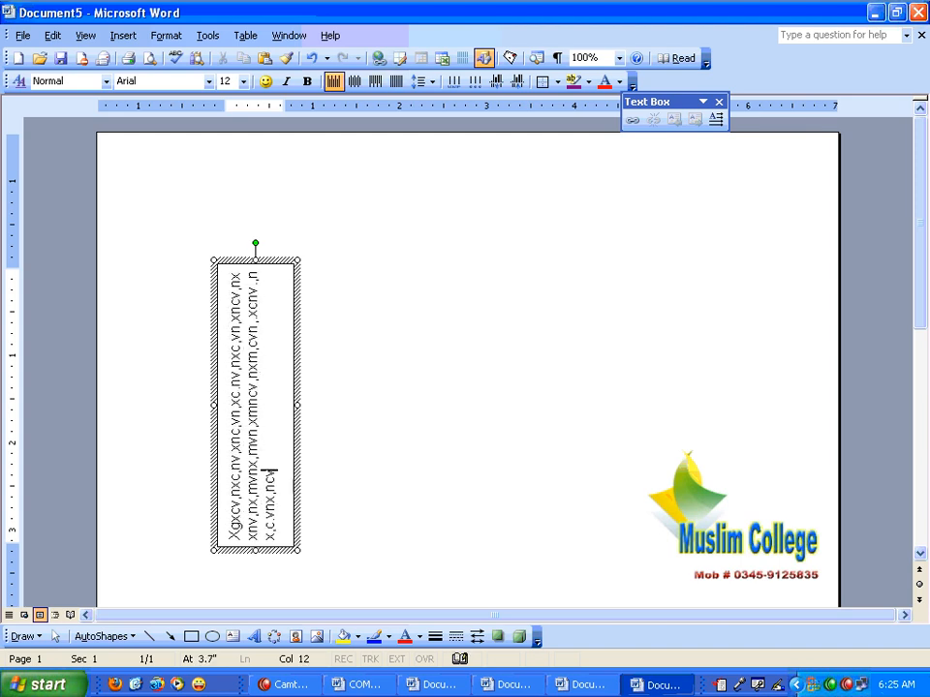
text(,xncv ,xnc,vnx, ,nv,mxn,cvmnx,)
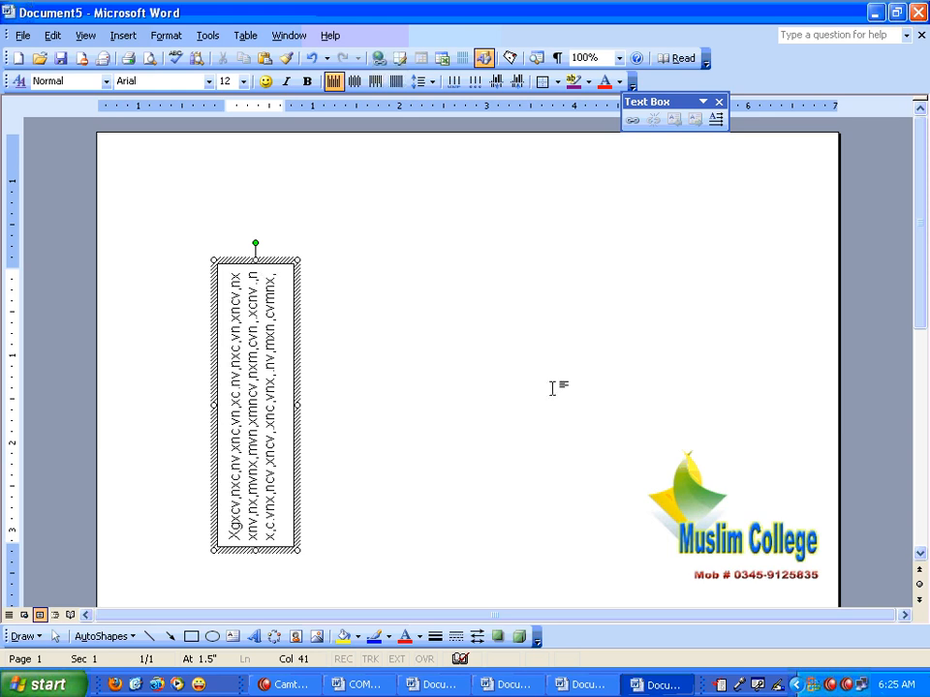
click(515, 348)
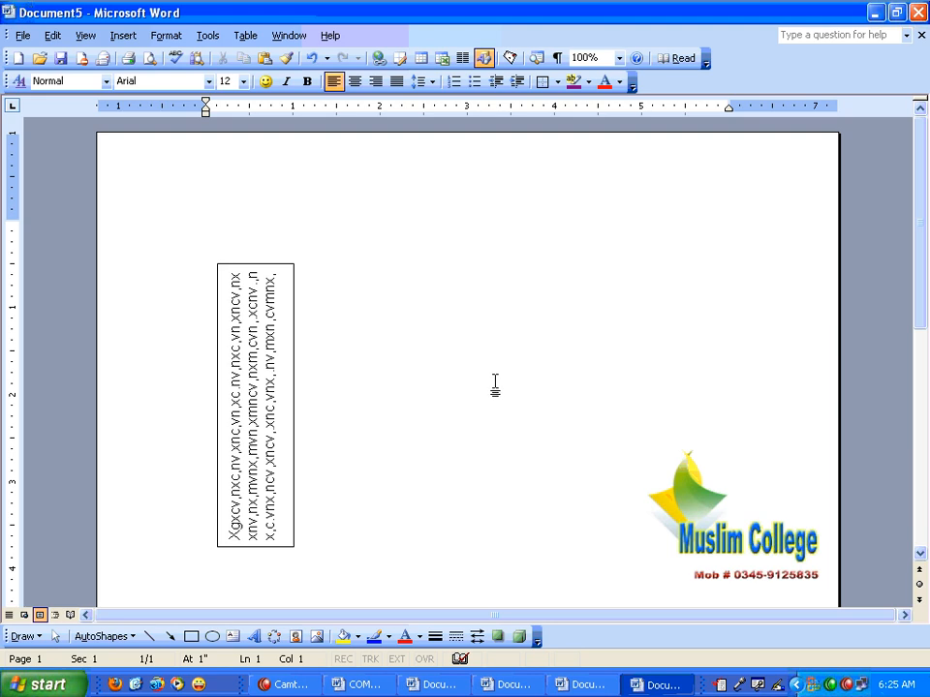
click(167, 35)
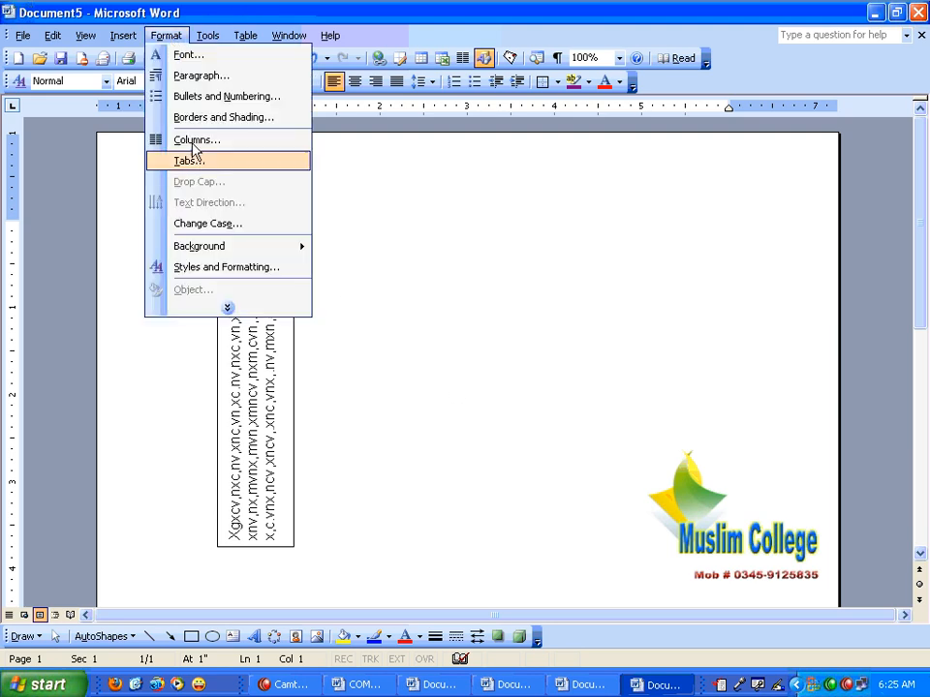
click(227, 308)
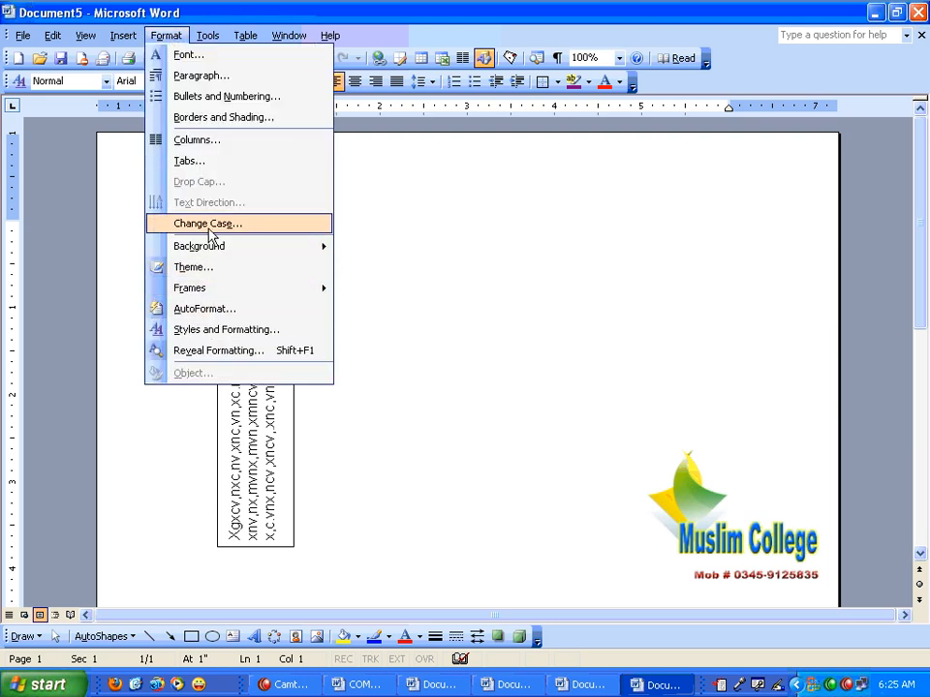
click(465, 415)
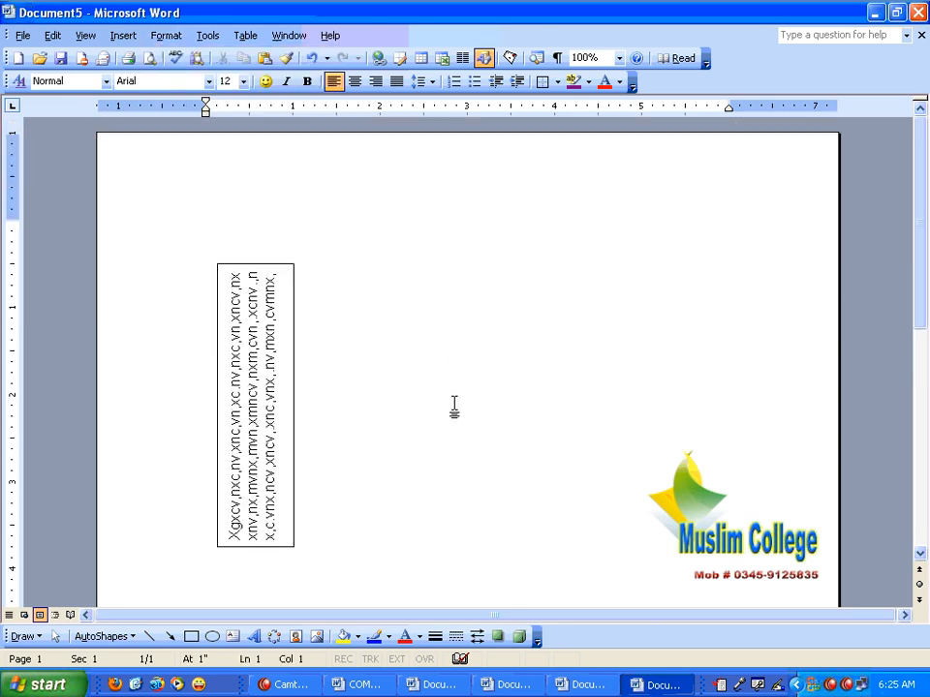
Generate two sample paragraphs in the document body with =rand(2)
text(=rand(22)
key(BackSpace)
text())
key(Return)
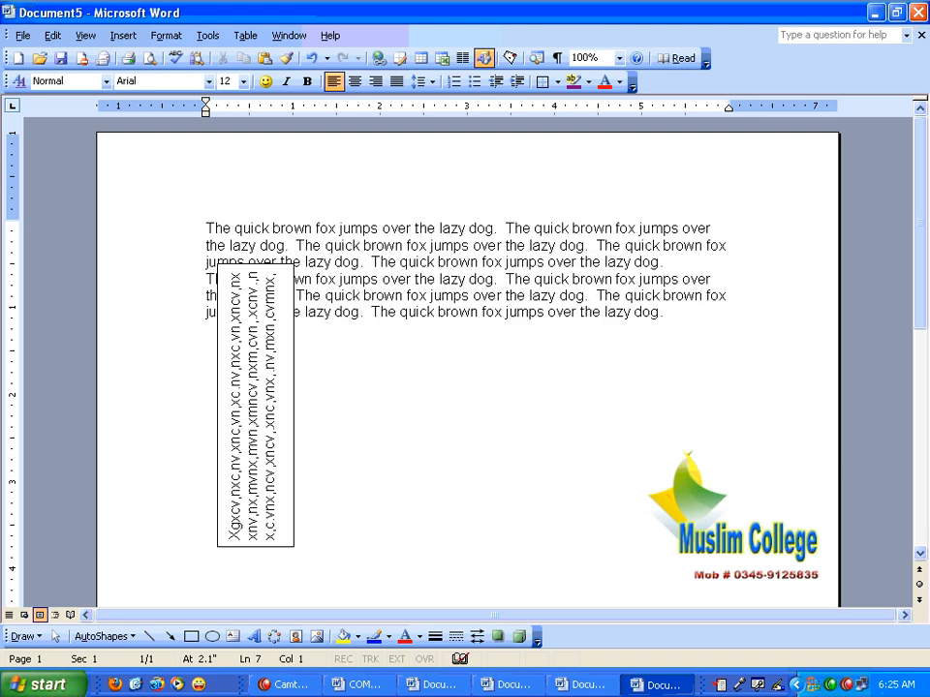
Move the vertical text box down, clear of the two sample paragraphs
click(222, 263)
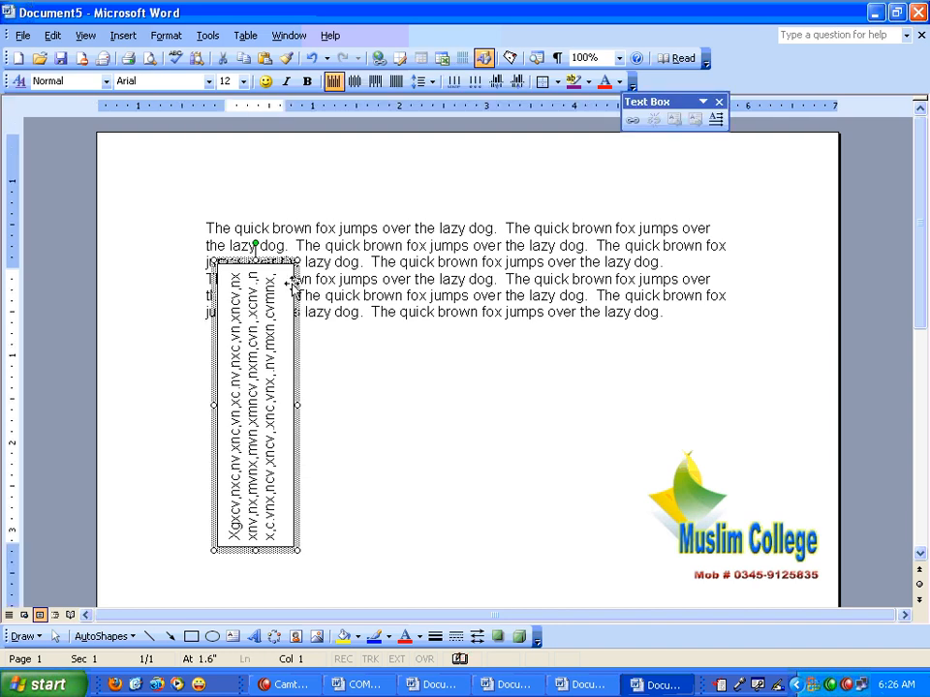
drag(288, 267, 281, 388)
click(302, 338)
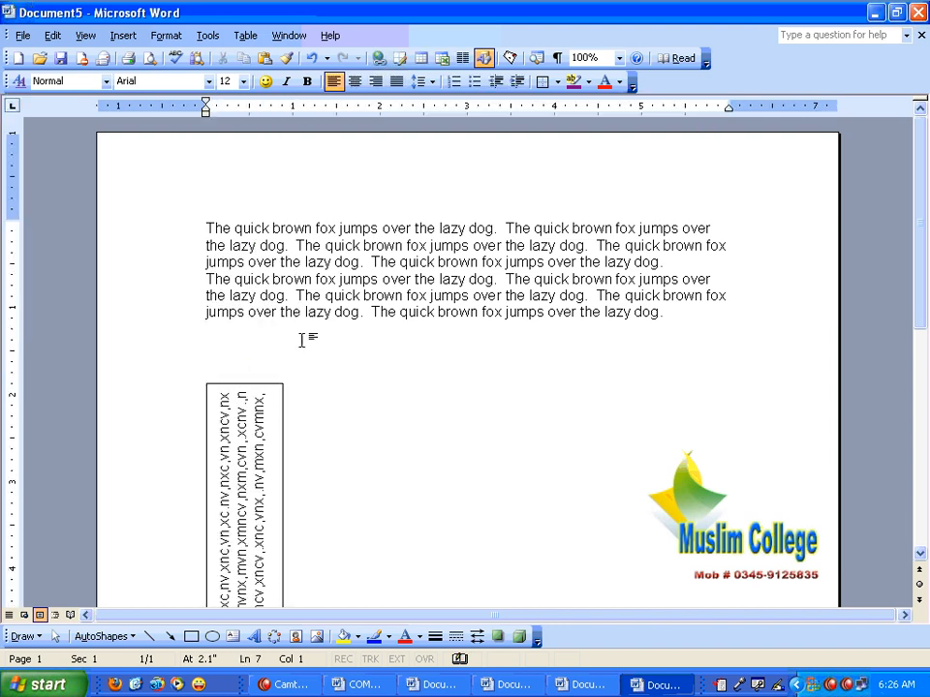
Select both sample paragraphs and change their text to uppercase
key(ctrl+a)
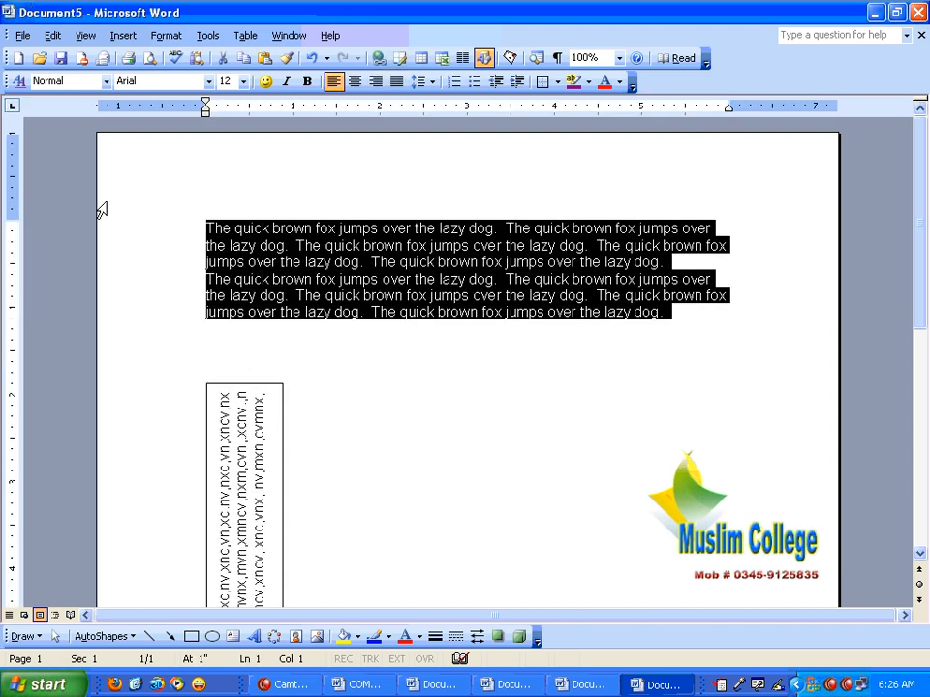
key(shift+F3)
click(339, 358)
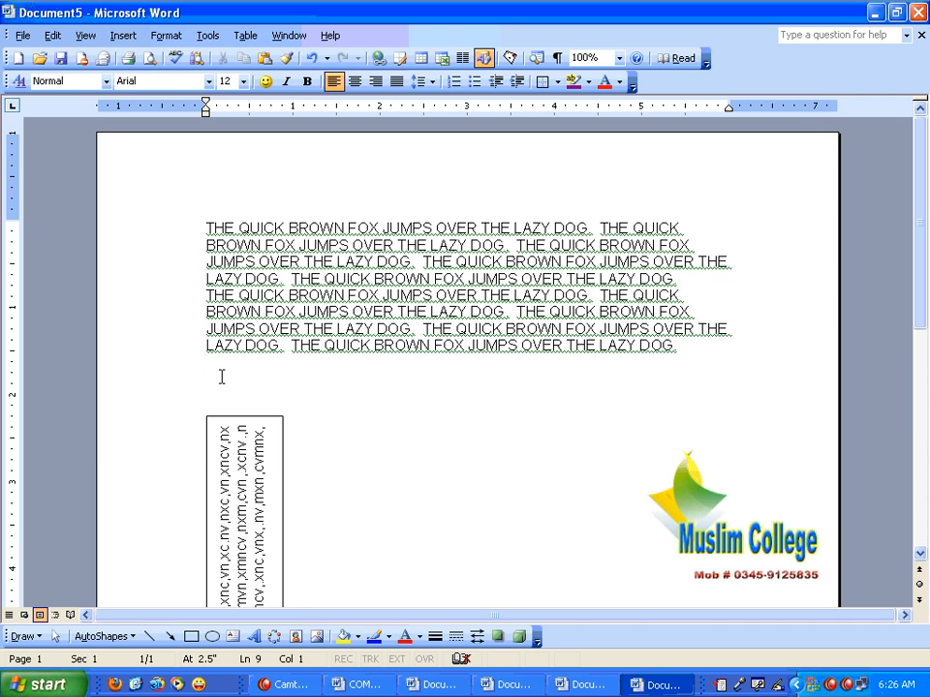
Change the case of both sample paragraphs to lowercase, keeping the Change Case dialog clear of the text
drag(218, 374, 169, 229)
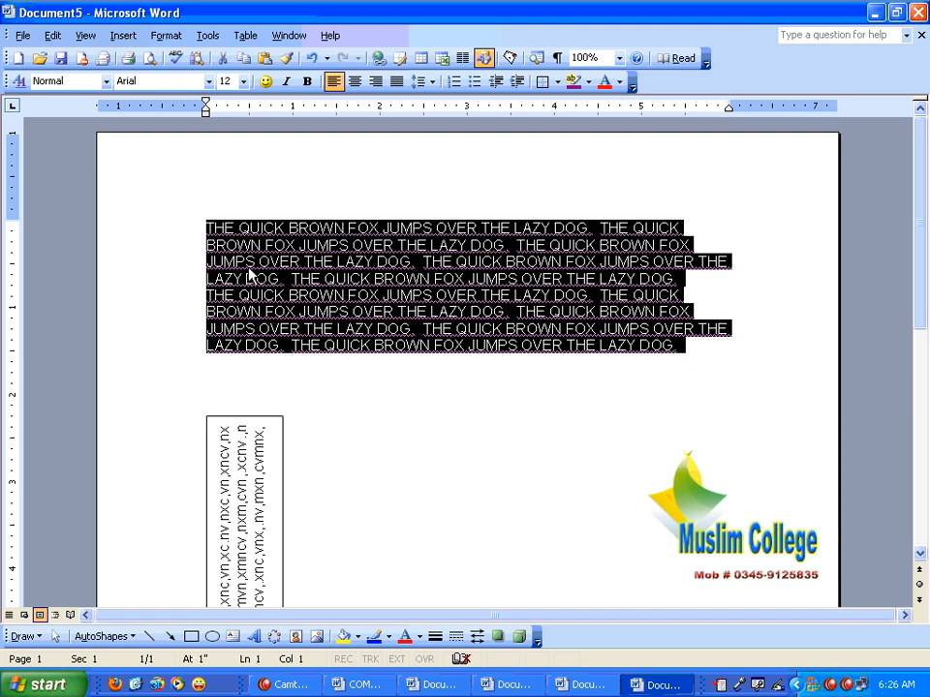
click(166, 35)
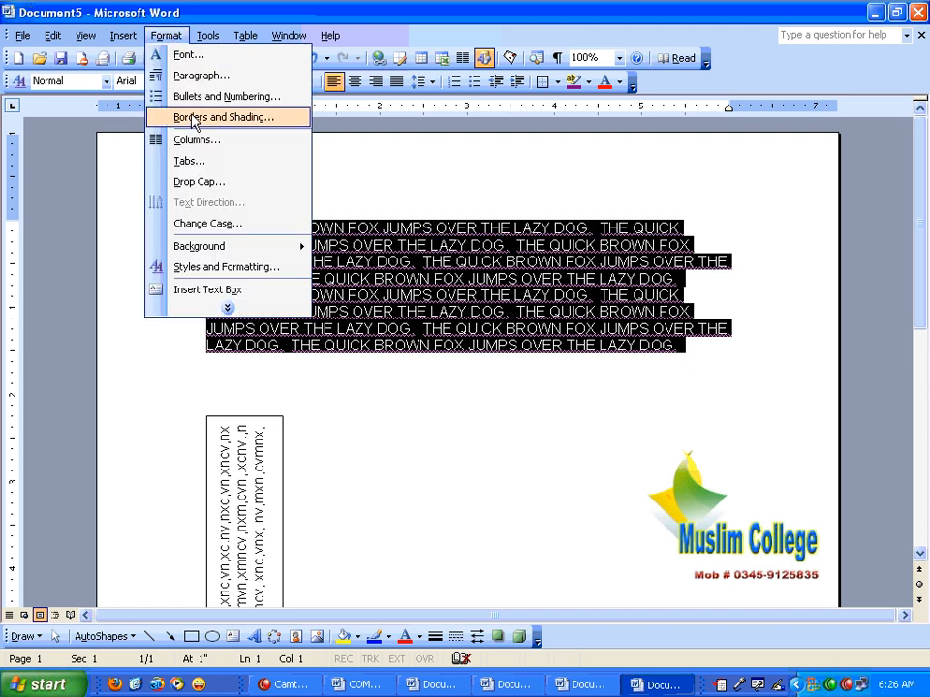
click(217, 224)
drag(531, 167, 510, 399)
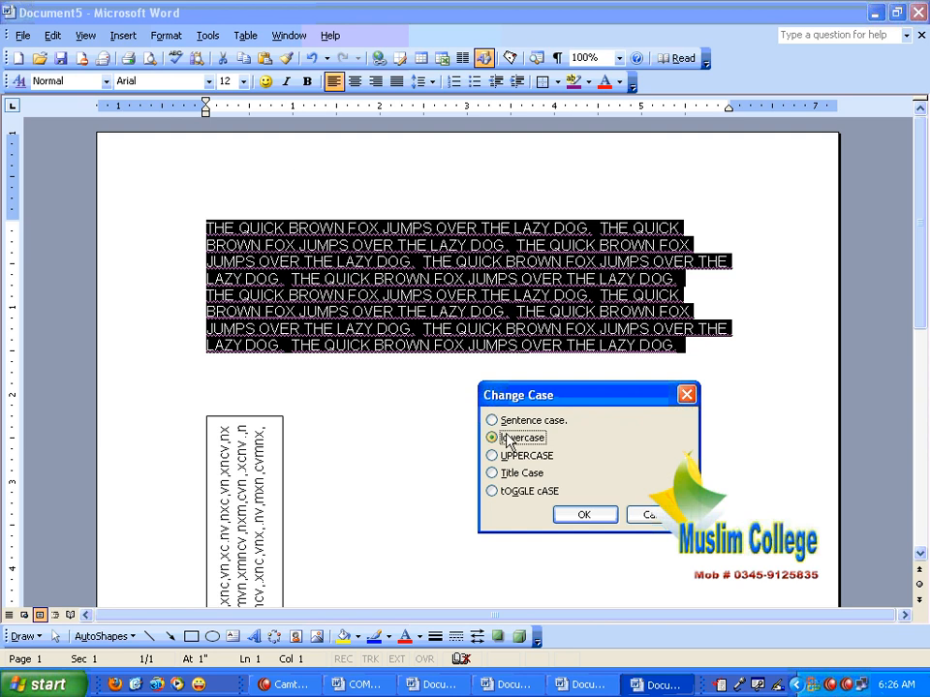
click(597, 516)
click(525, 437)
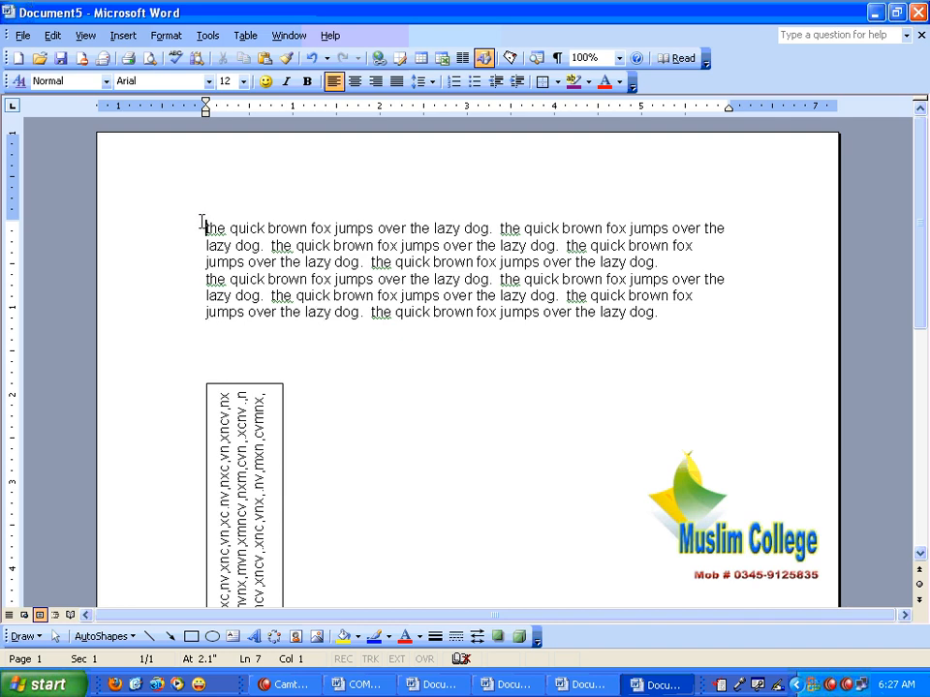
drag(205, 227, 213, 228)
click(232, 228)
click(272, 228)
click(311, 229)
Change the case of both sample paragraphs to Title Case
drag(658, 311, 211, 233)
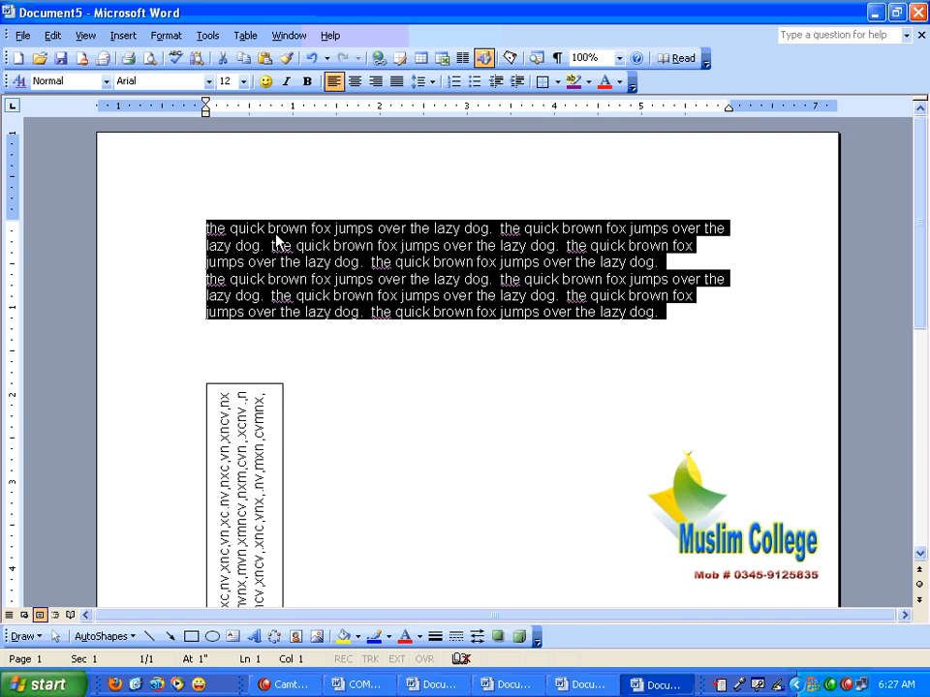
click(166, 35)
click(217, 223)
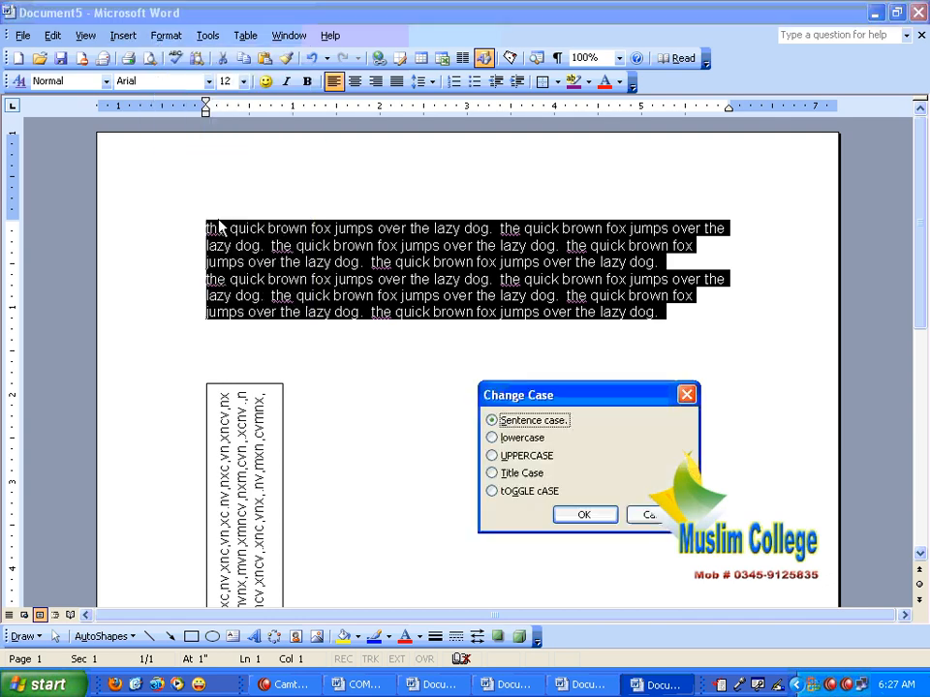
click(516, 474)
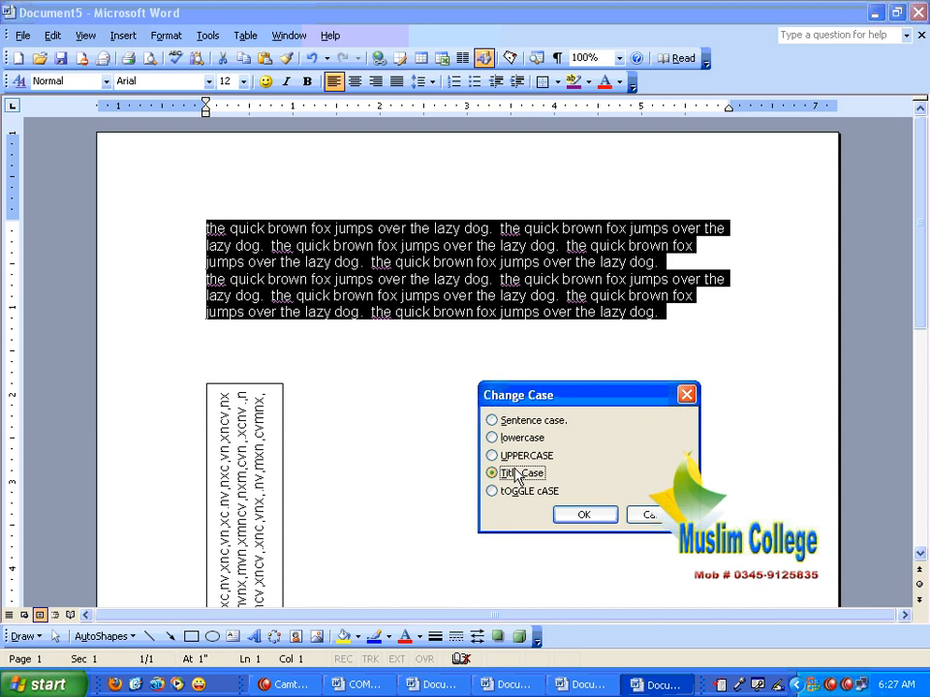
click(606, 516)
click(419, 410)
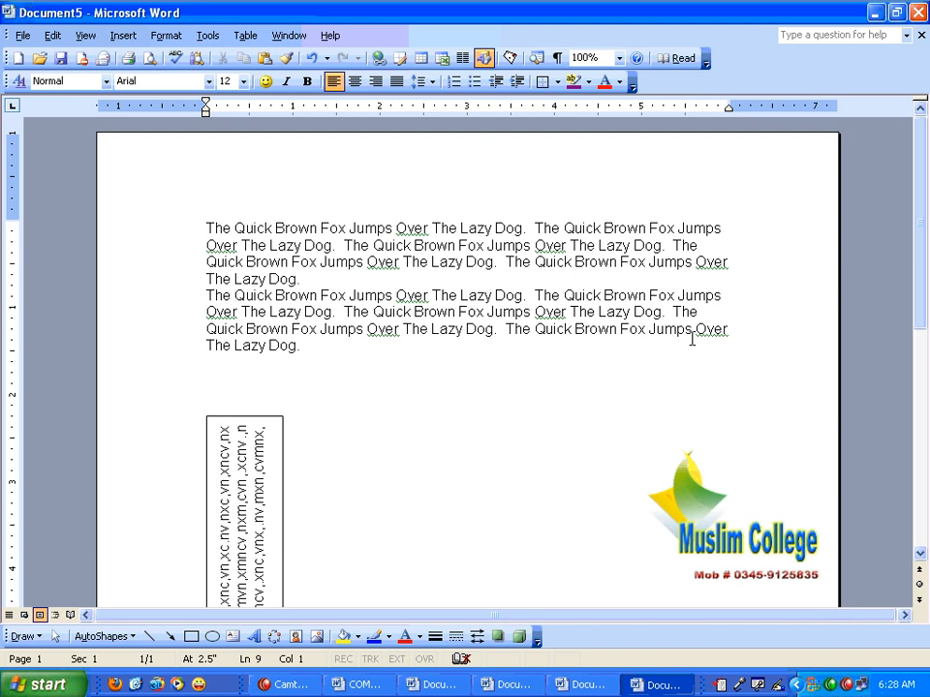
click(209, 224)
drag(210, 223, 218, 233)
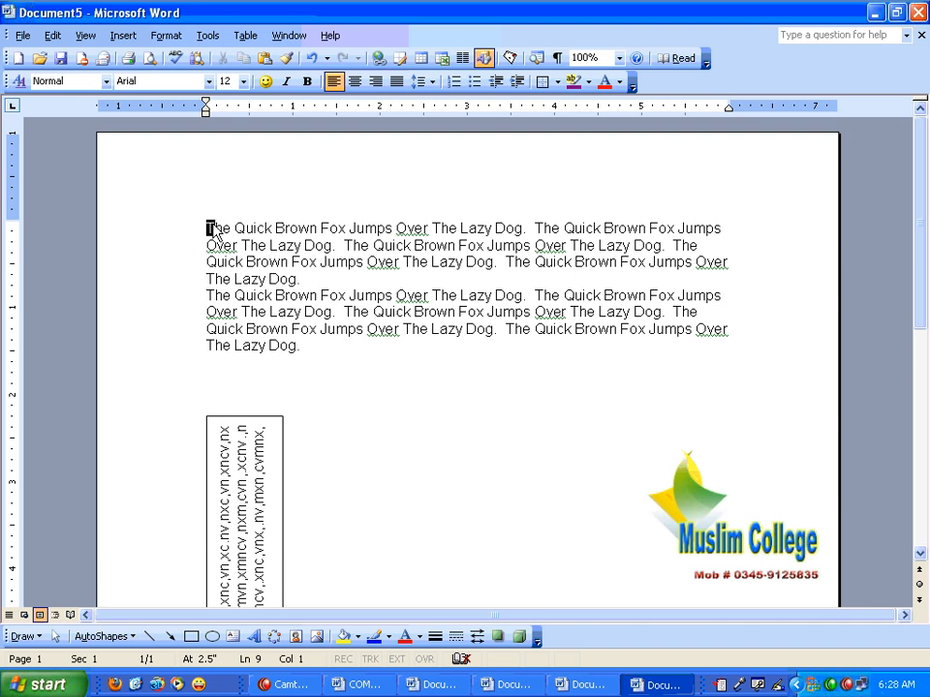
click(529, 229)
drag(535, 229, 540, 228)
Change the case of both sample paragraphs to Sentence case
drag(308, 345, 150, 225)
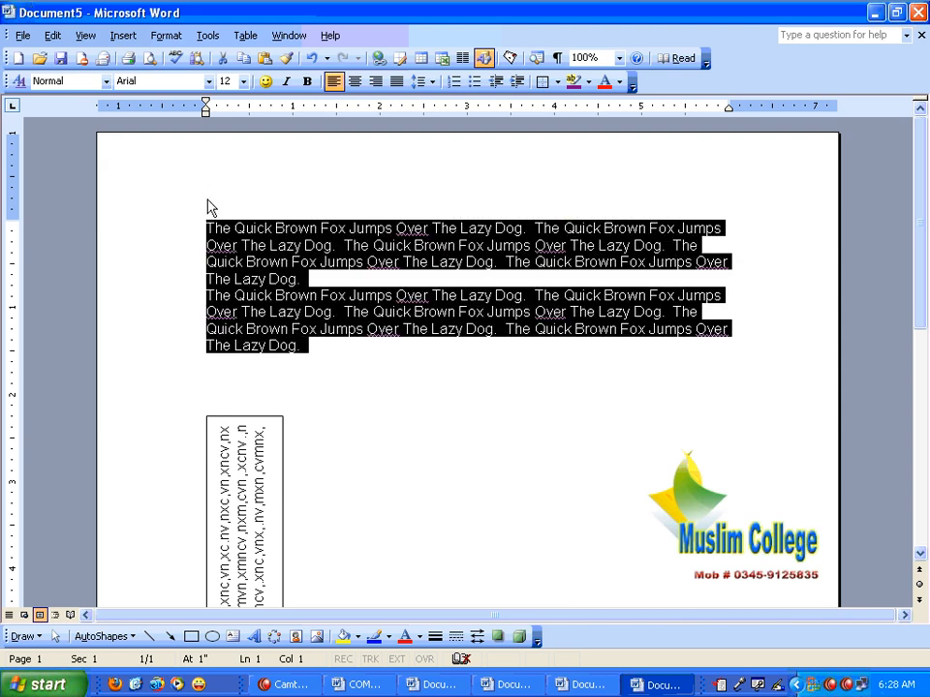
click(157, 37)
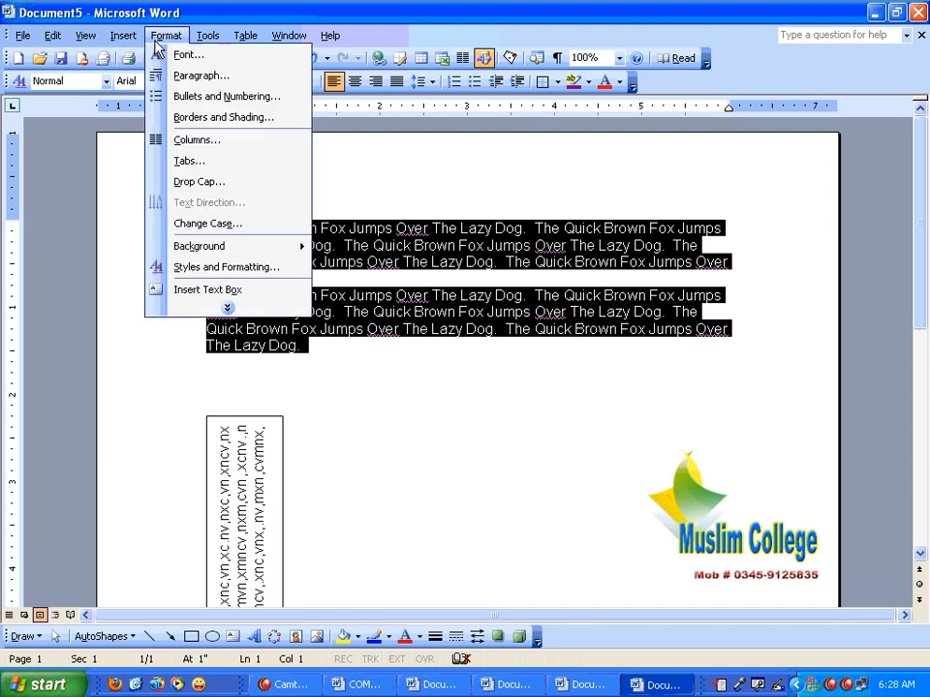
click(163, 224)
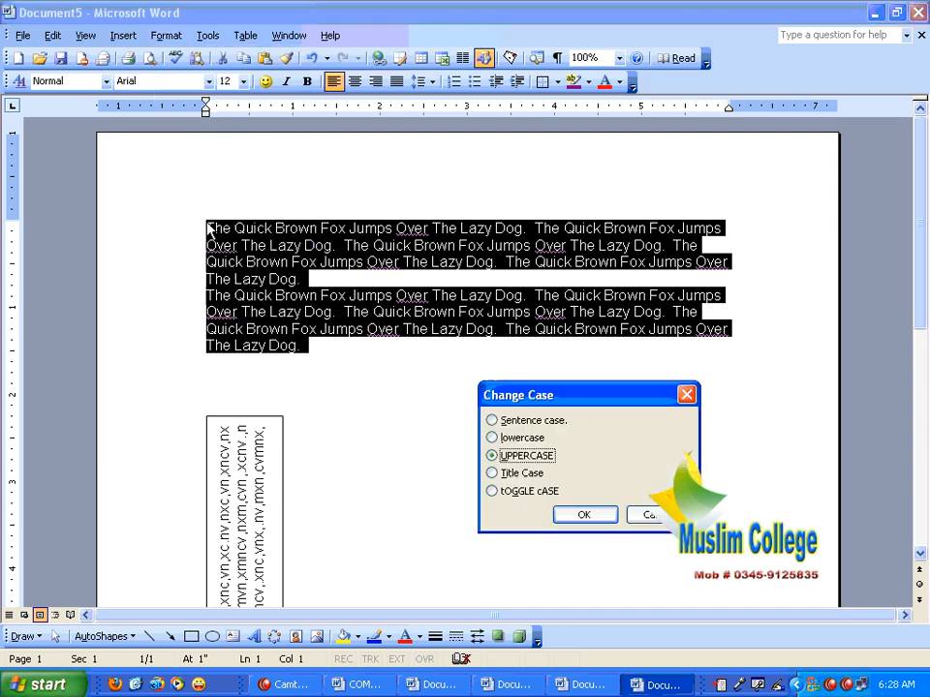
click(500, 425)
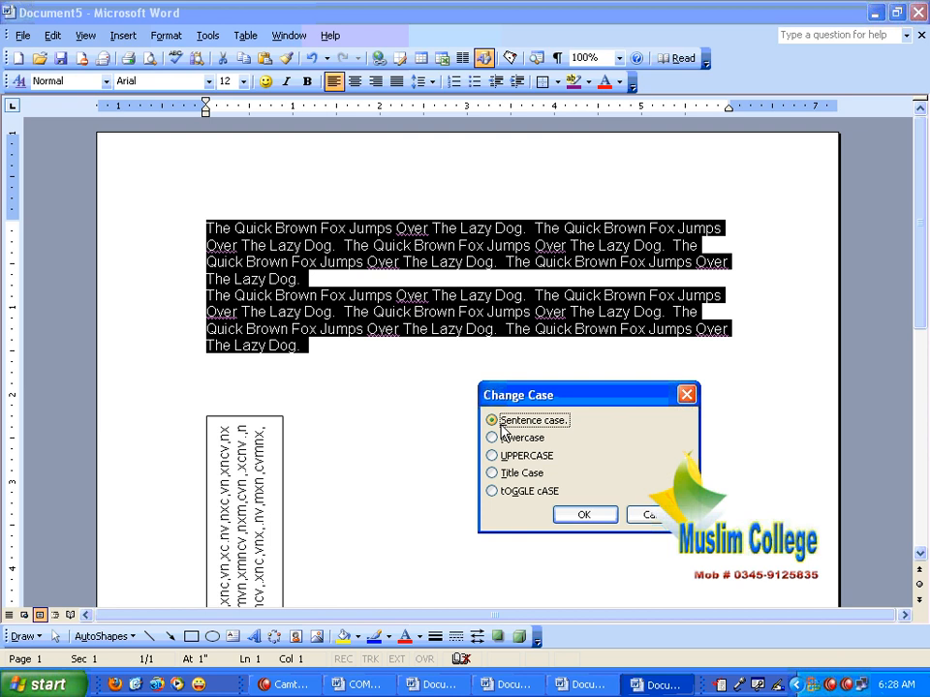
click(587, 515)
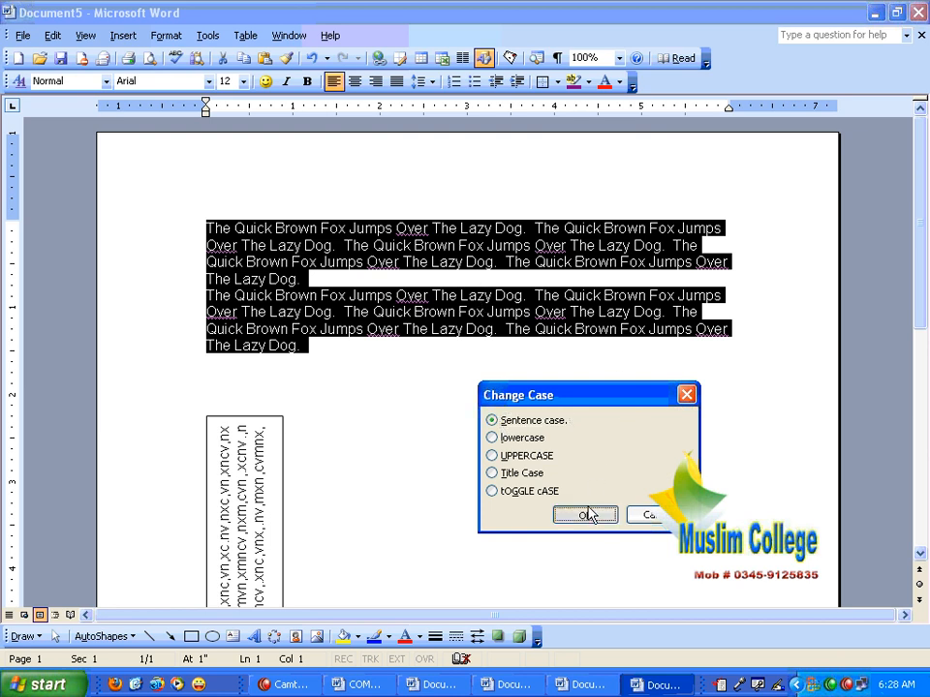
click(409, 376)
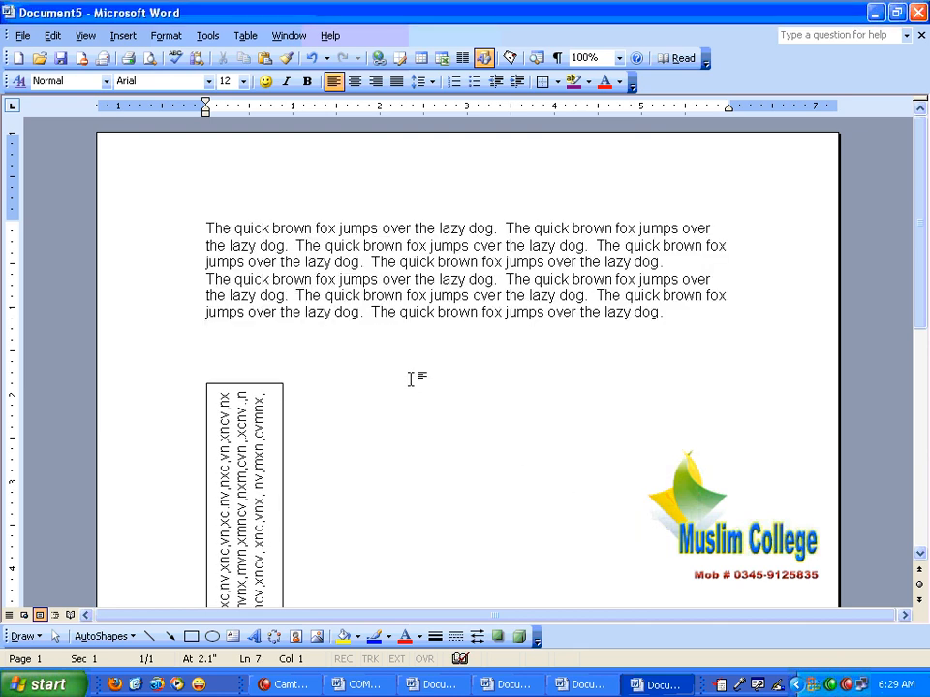
click(207, 230)
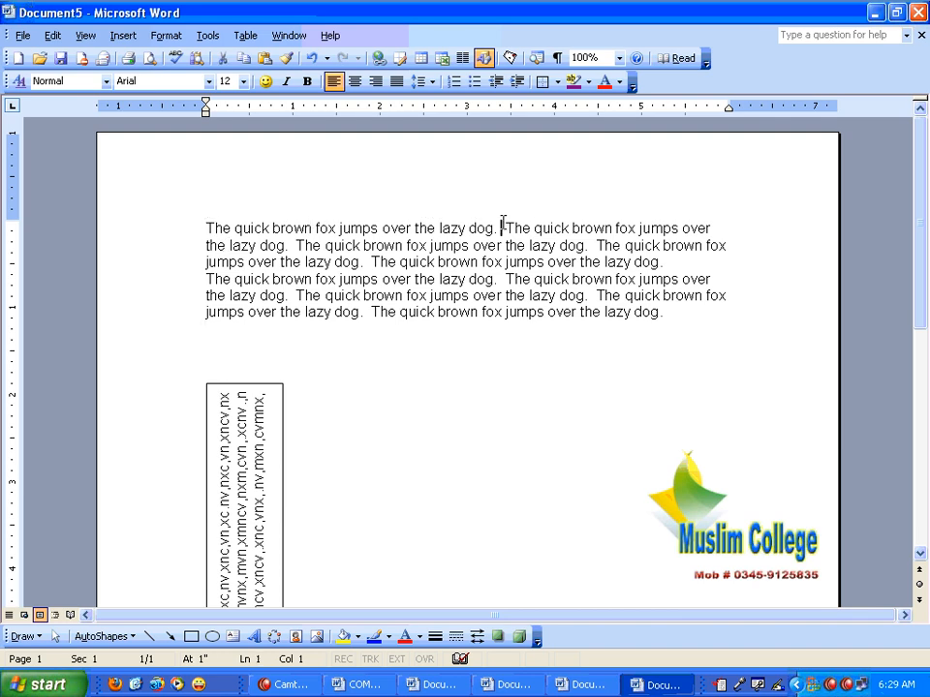
mouse_move(495, 230)
mouse_down()
mouse_move(521, 227)
mouse_move(513, 230)
mouse_up()
drag(677, 315, 137, 229)
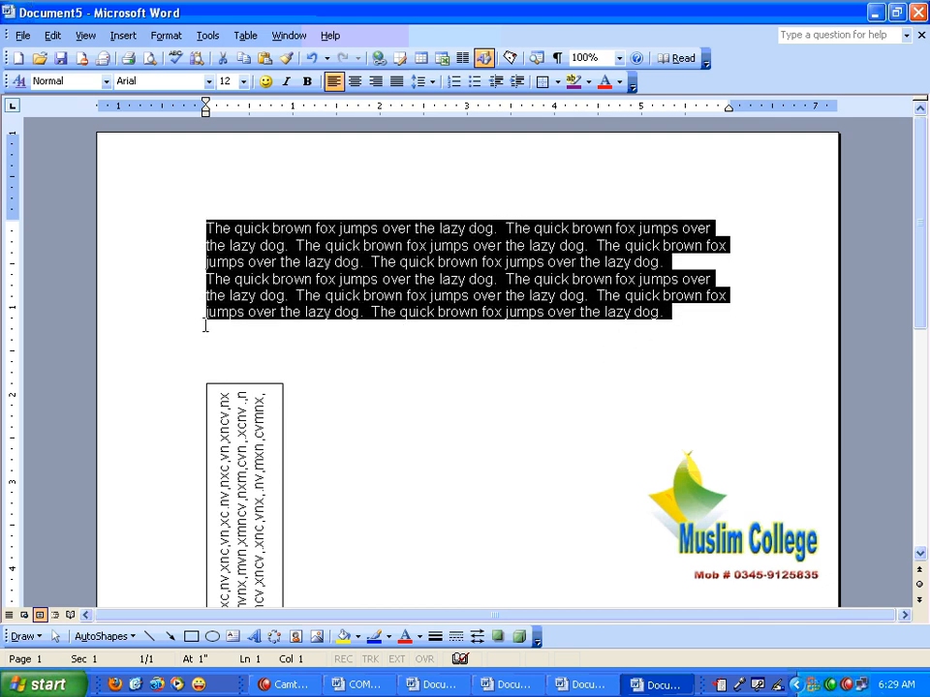
Add four blank lines below the second sample paragraph to push the vertical text box further down
click(206, 326)
key(Return)
key(Return)
key(Return)
key(Return)
key(Return)
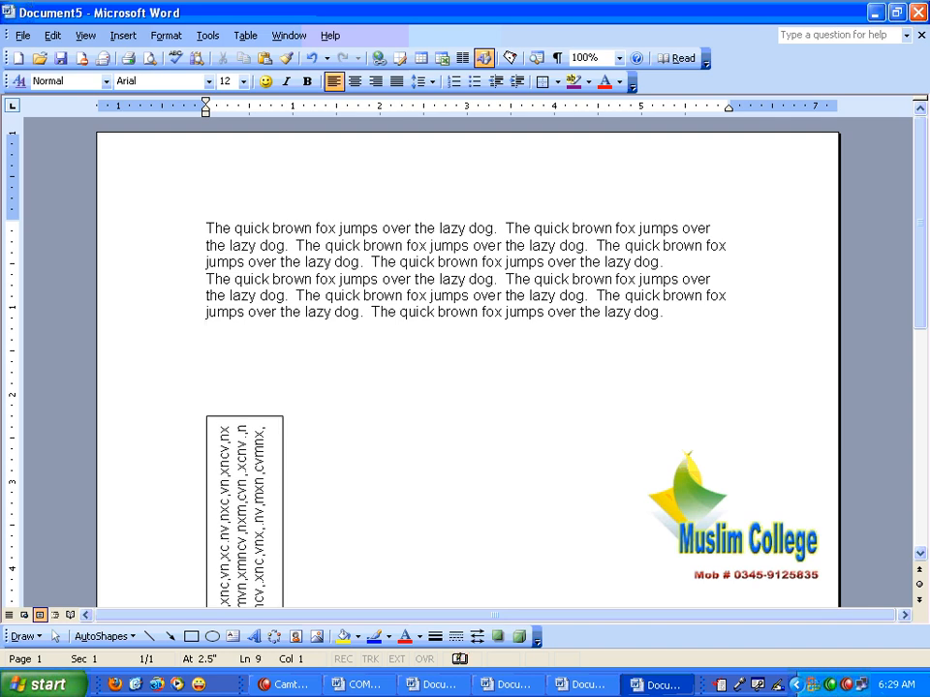
click(245, 338)
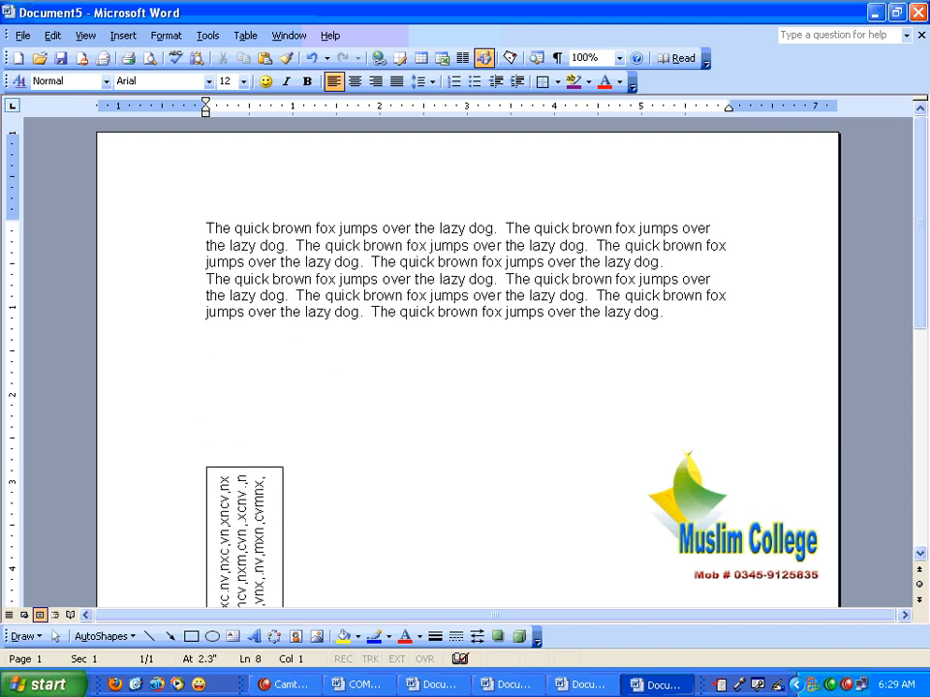
key(BackSpace)
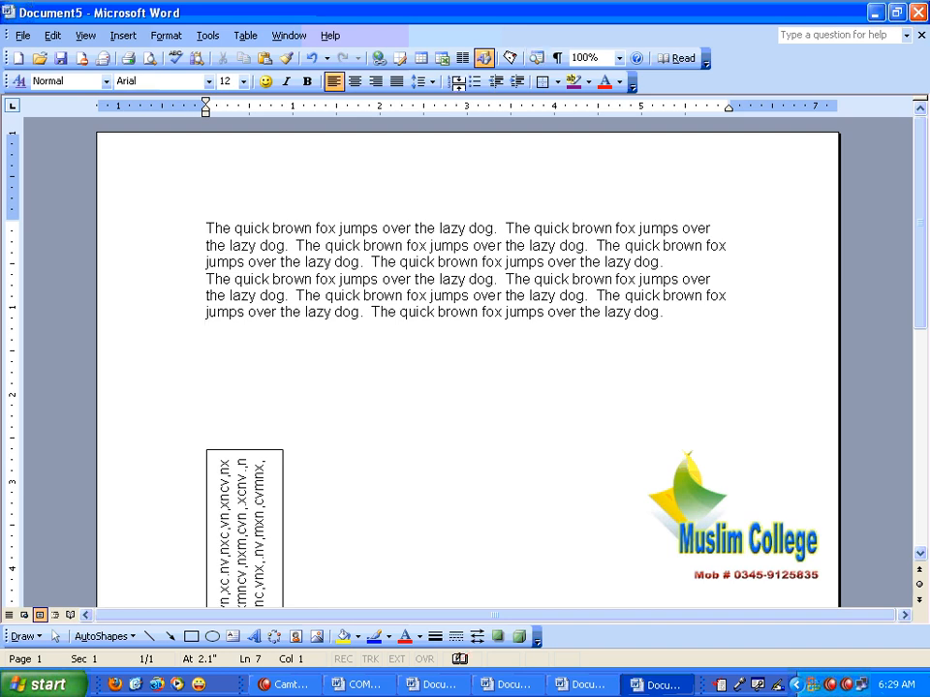
click(205, 229)
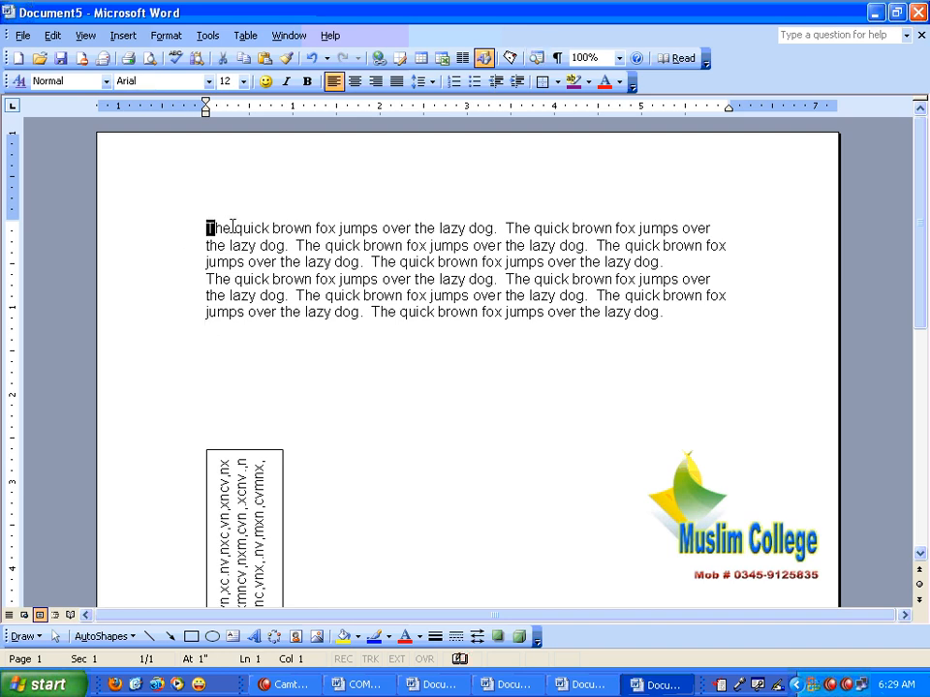
drag(207, 229, 514, 228)
key(ctrl+End)
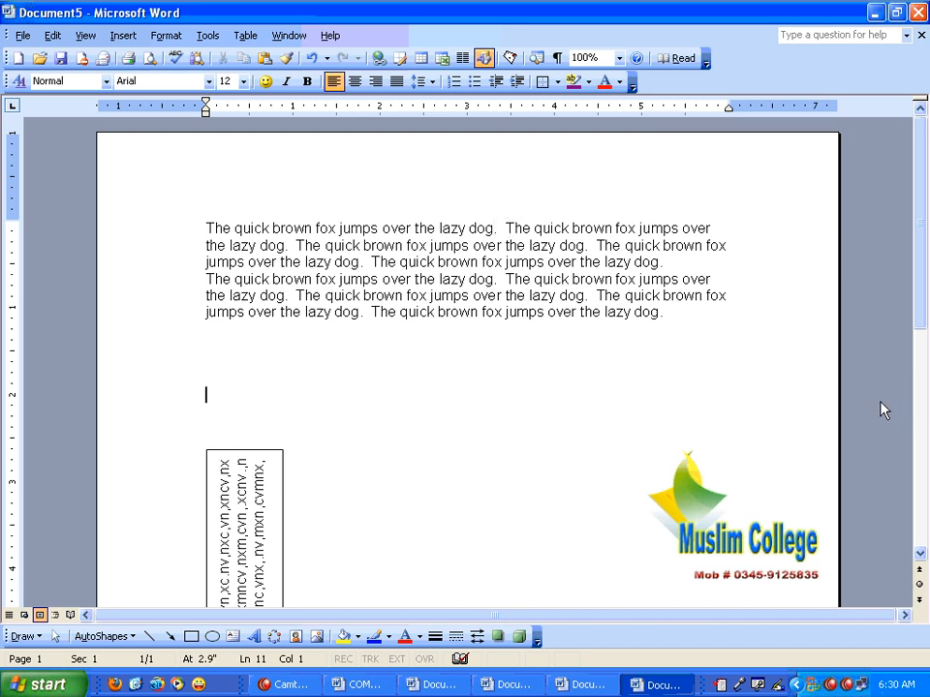
Change the case of both sample paragraphs to tOGGLE cASE
drag(207, 227, 675, 314)
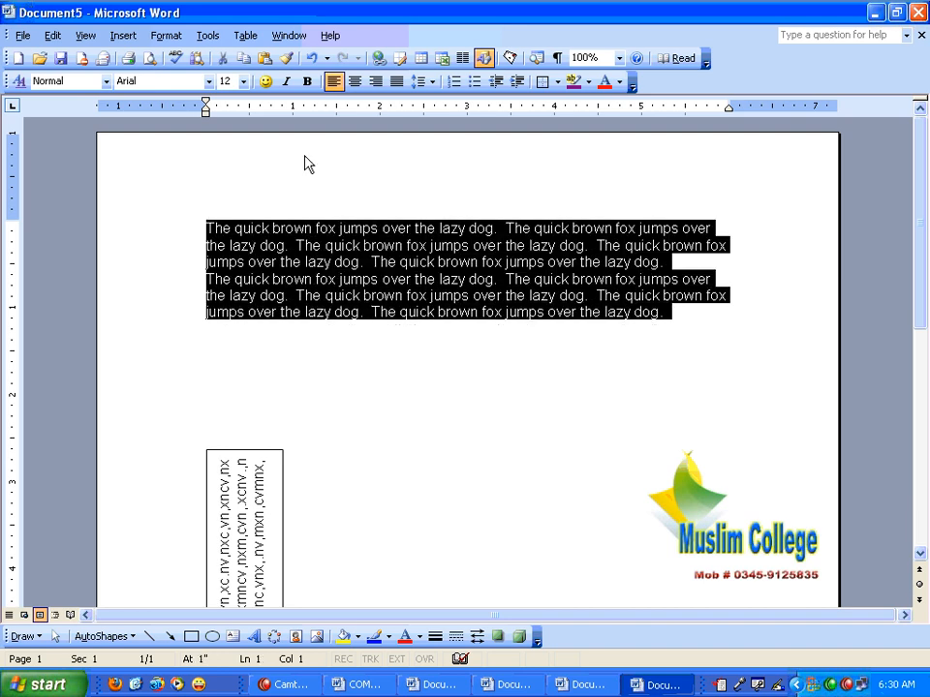
click(166, 36)
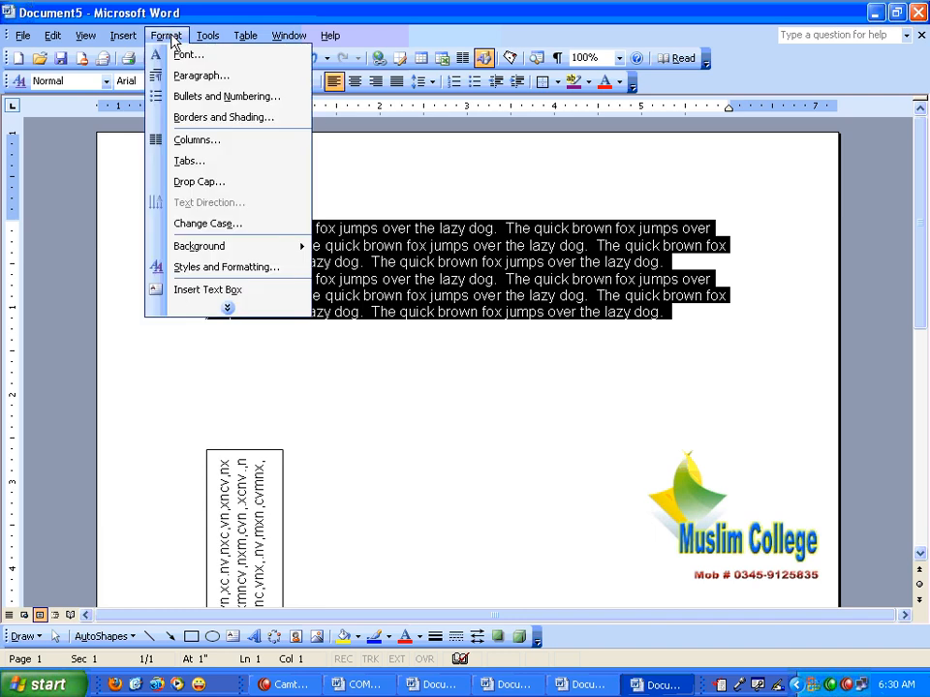
click(211, 224)
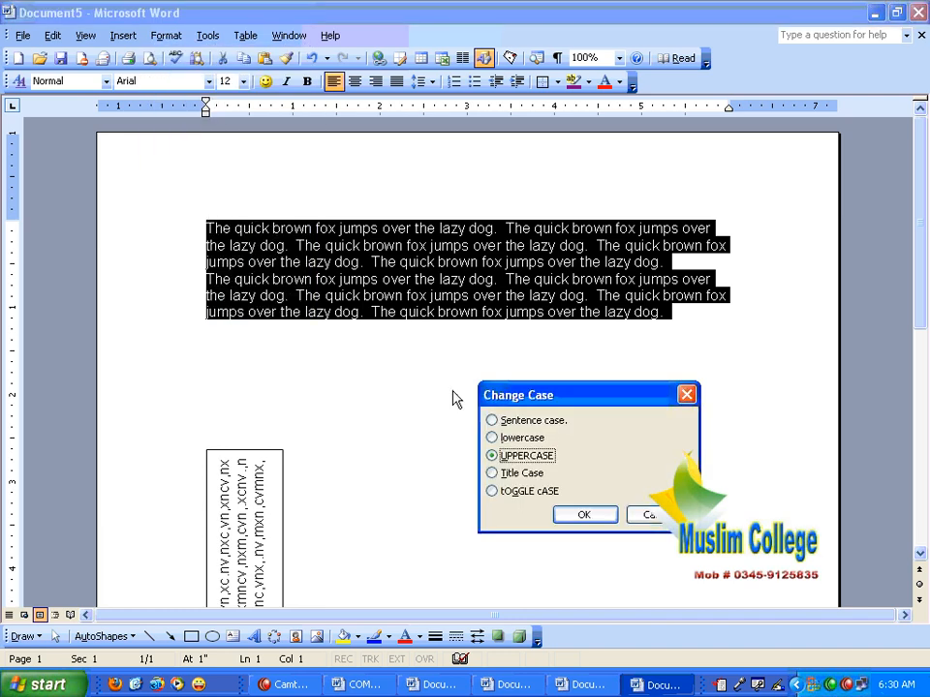
click(509, 492)
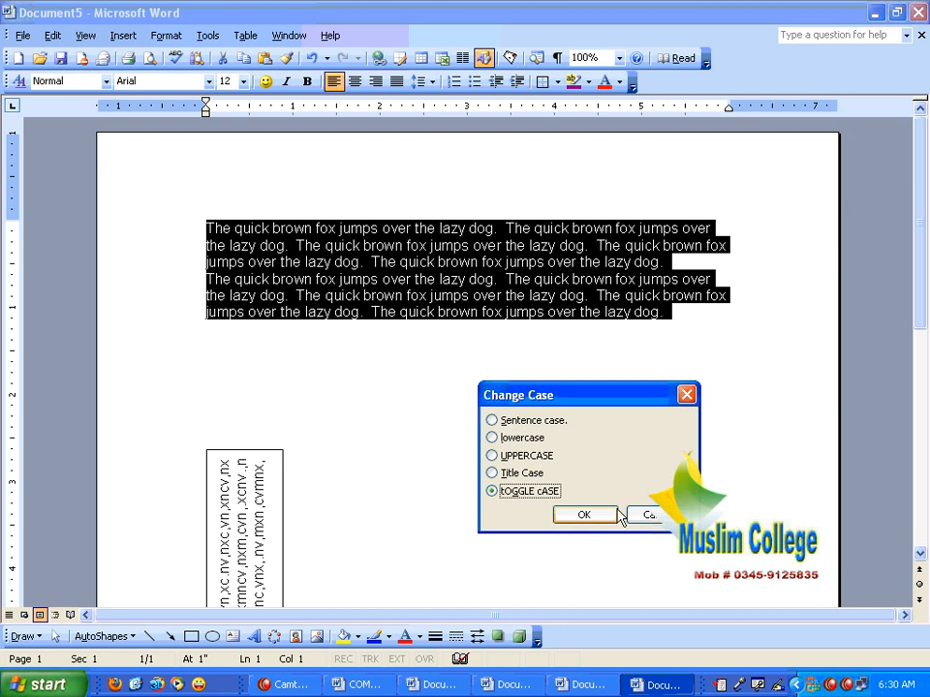
click(596, 514)
click(427, 411)
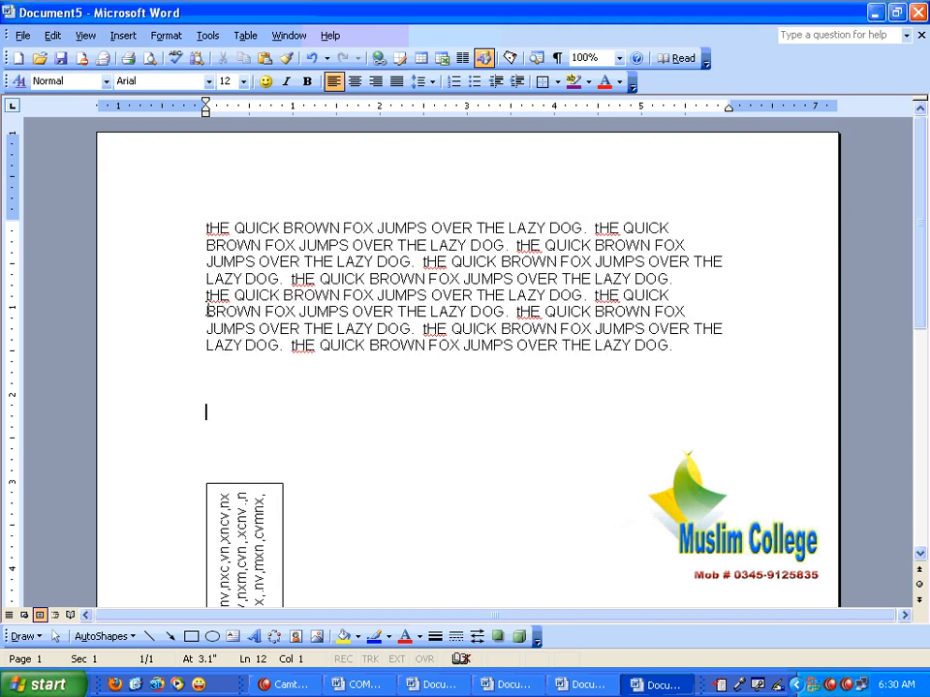
Generate more sample paragraphs with =rand(22) on an empty line above the vertical text box
click(206, 223)
scroll(470, 365, down, 3)
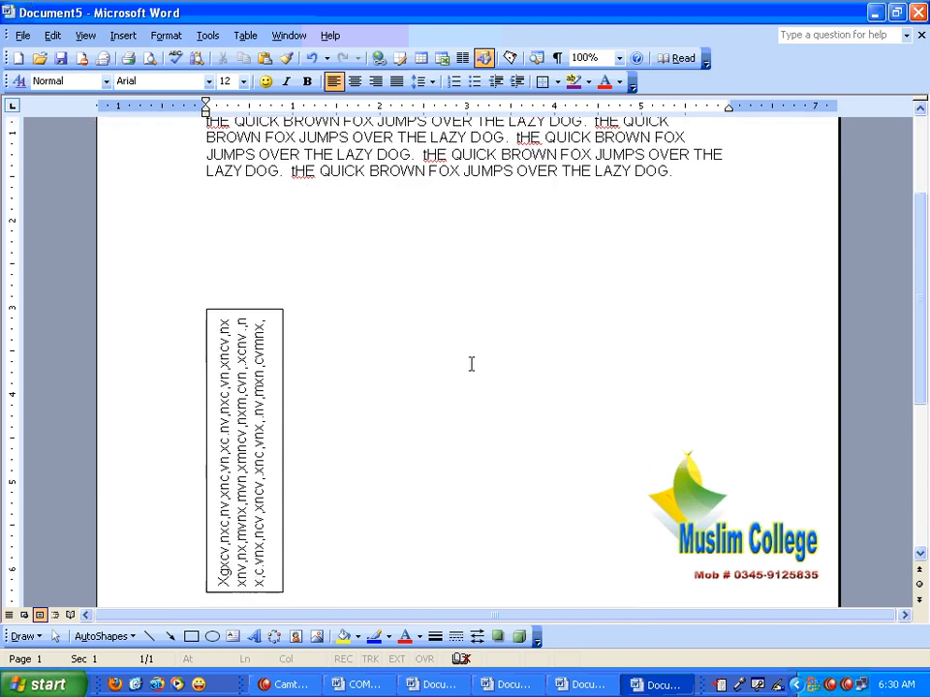
click(209, 254)
text(=r)
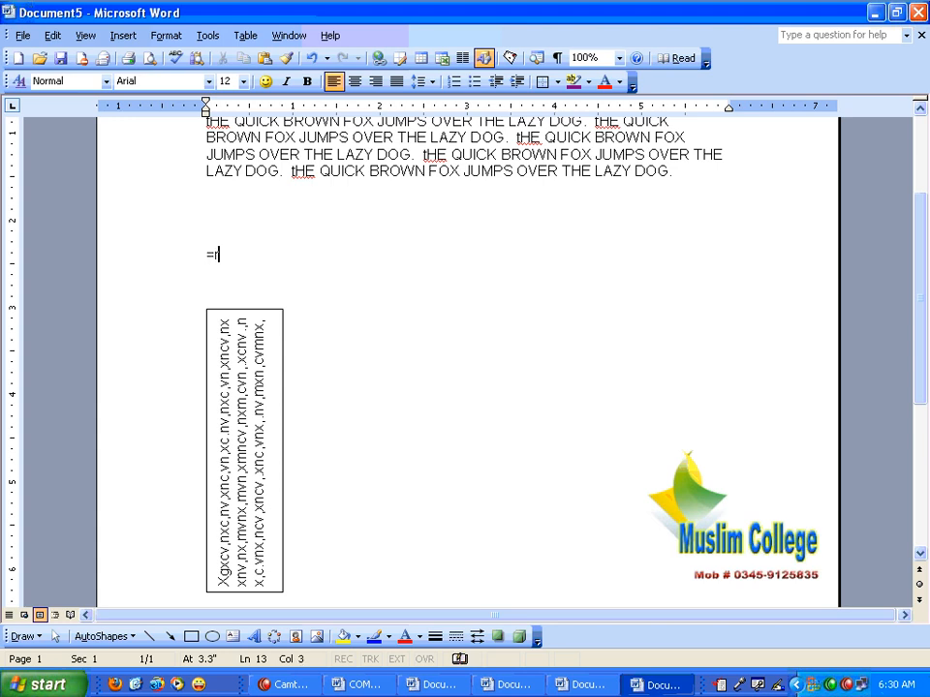
text(and(22))
key(Return)
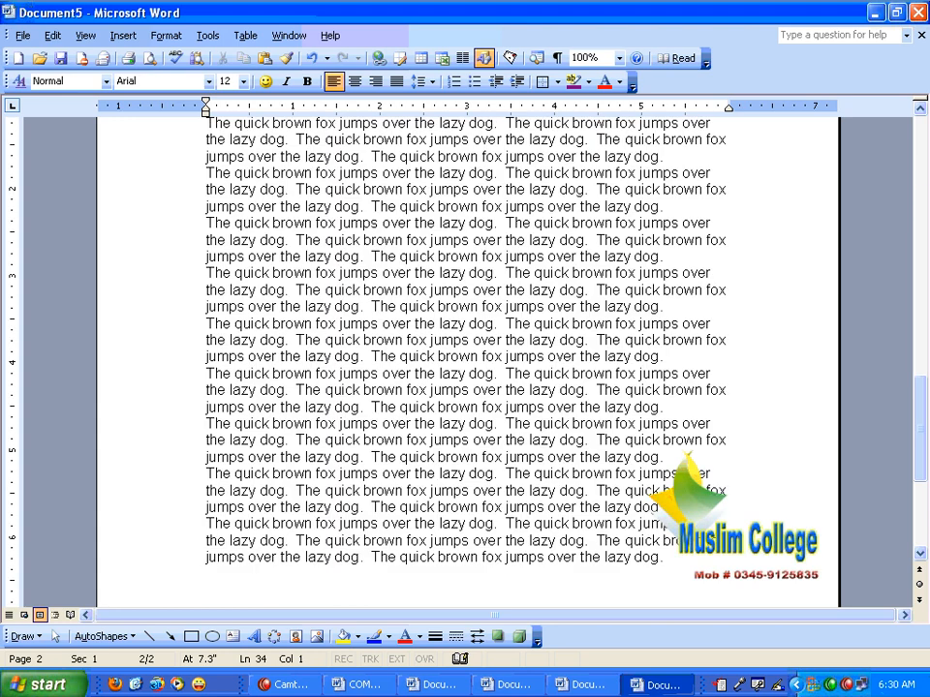
Insert two blank lines before the last two generated paragraphs to separate them from the rest
click(204, 472)
key(Return)
key(Return)
Select the last two generated paragraphs on page 2 and change their case to Title Case
scroll(589, 611, down, 1)
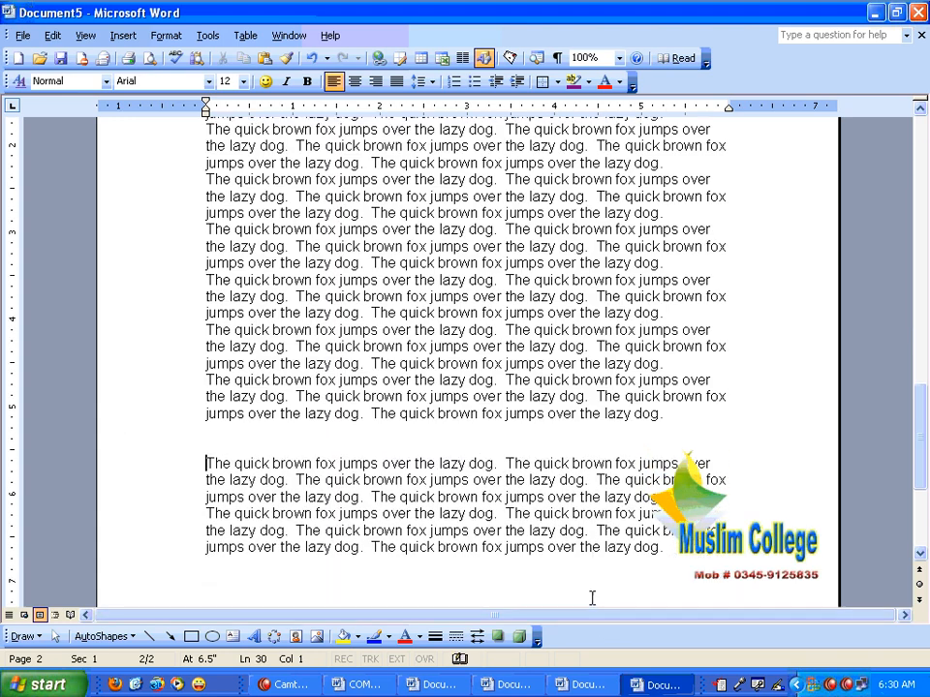
scroll(591, 598, down, 2)
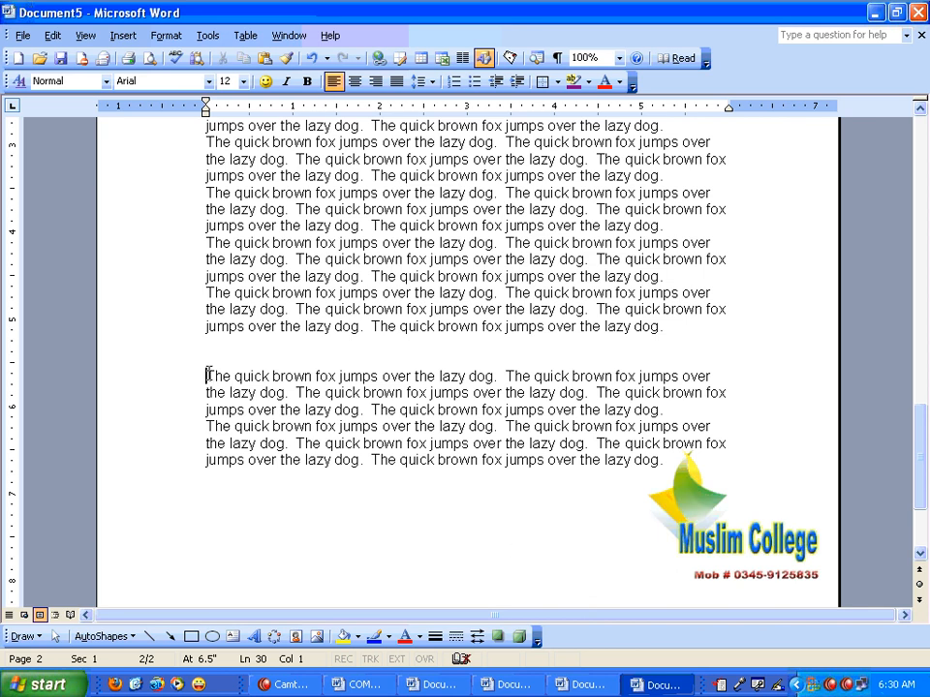
drag(206, 376, 688, 455)
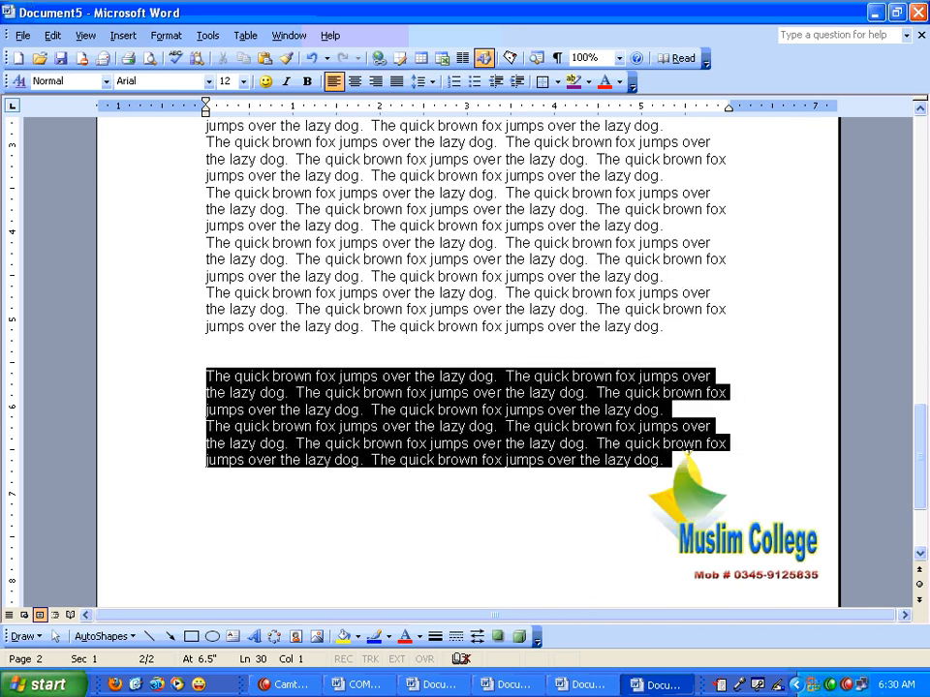
click(155, 36)
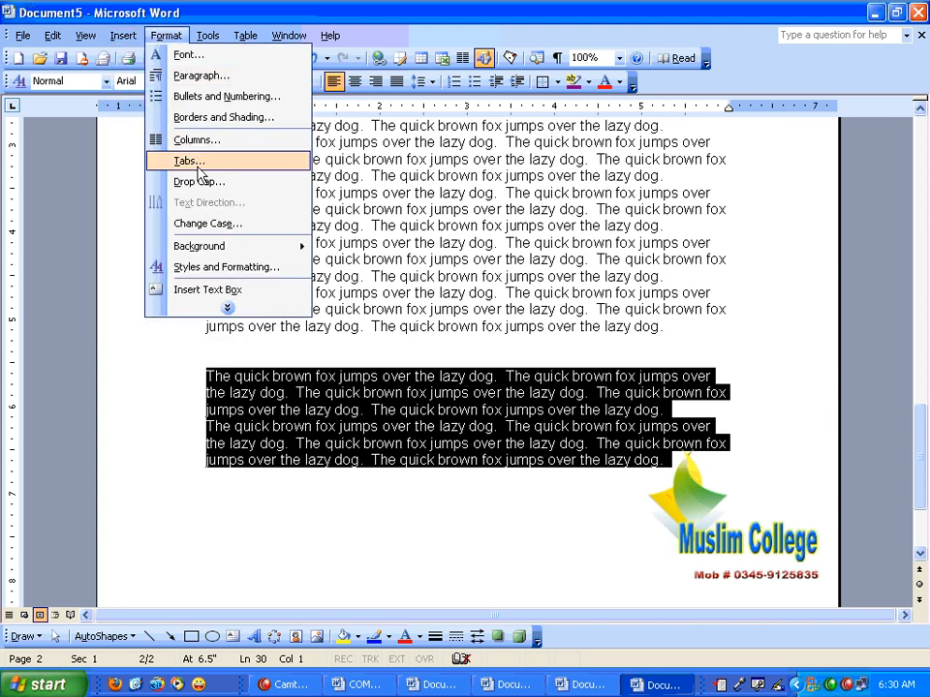
click(215, 224)
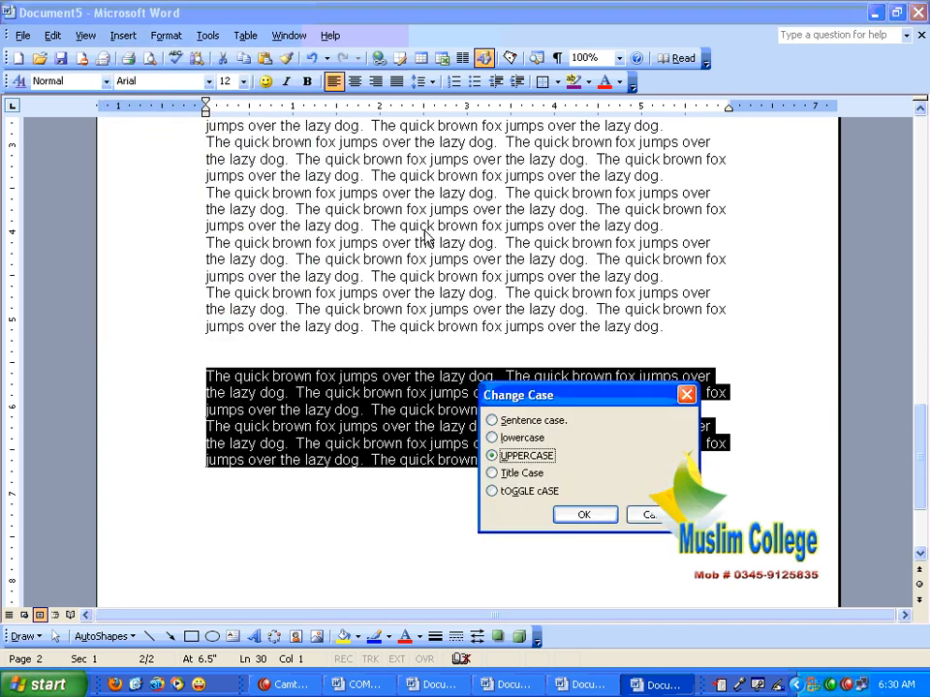
click(518, 475)
click(584, 518)
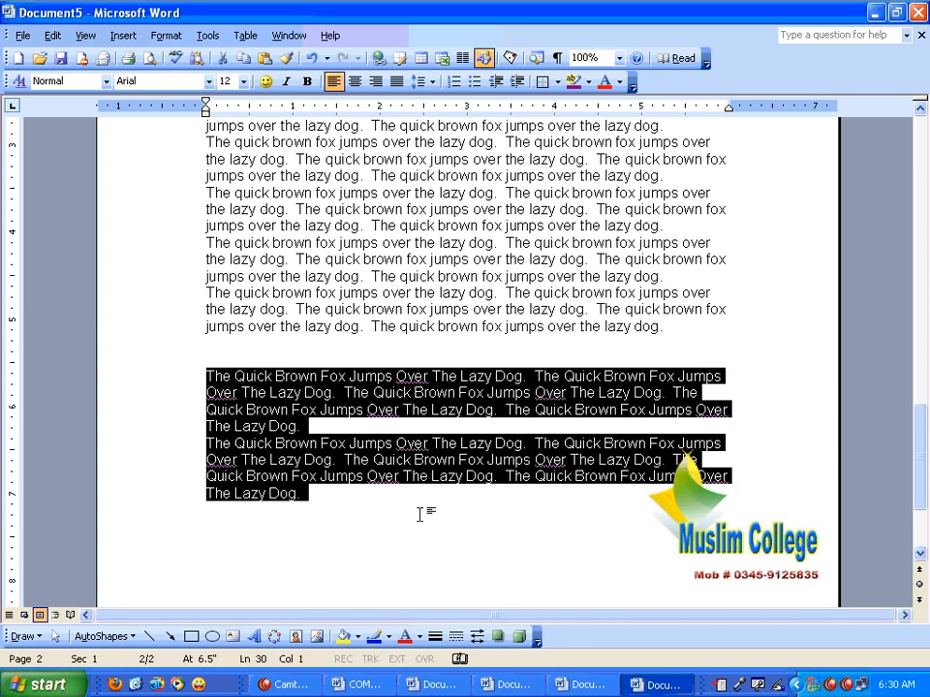
click(409, 510)
Apply tOGGLE cASE to the two Title Case paragraphs at the end of page 2
drag(207, 374, 362, 490)
click(161, 39)
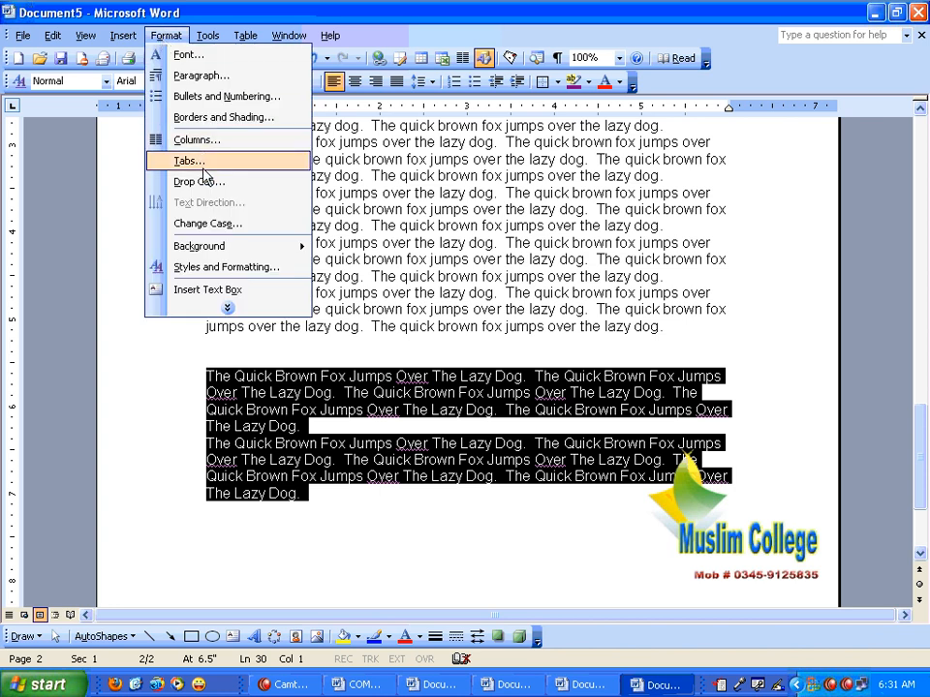
click(224, 223)
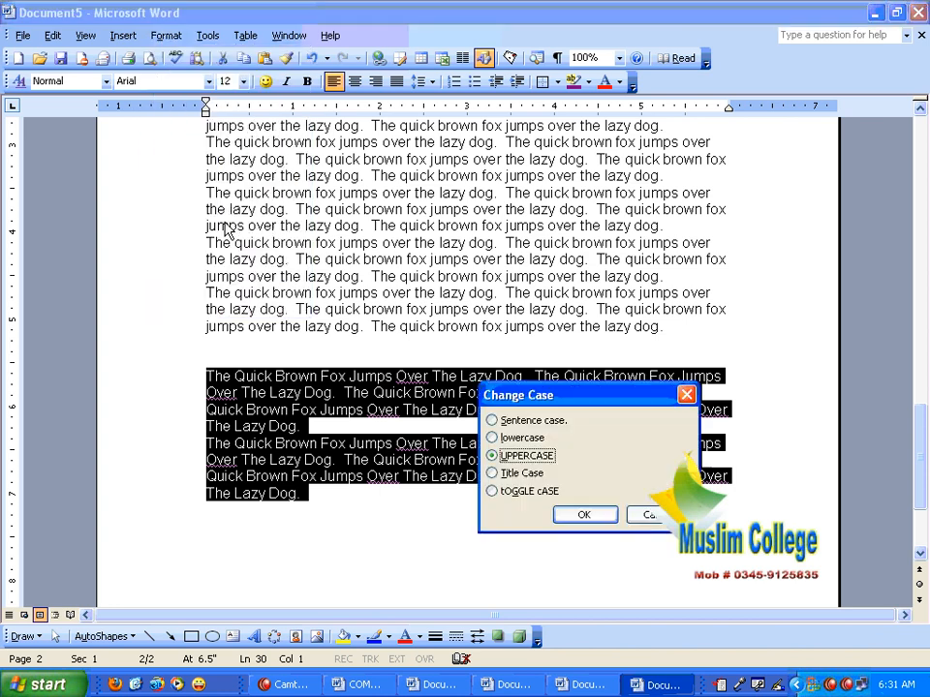
click(516, 492)
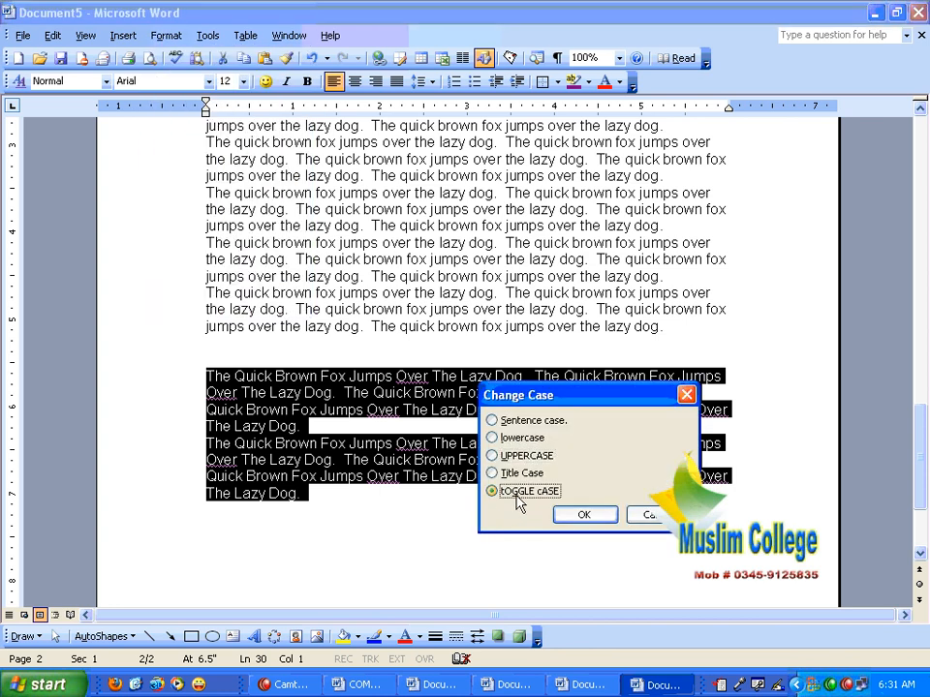
click(581, 514)
click(385, 442)
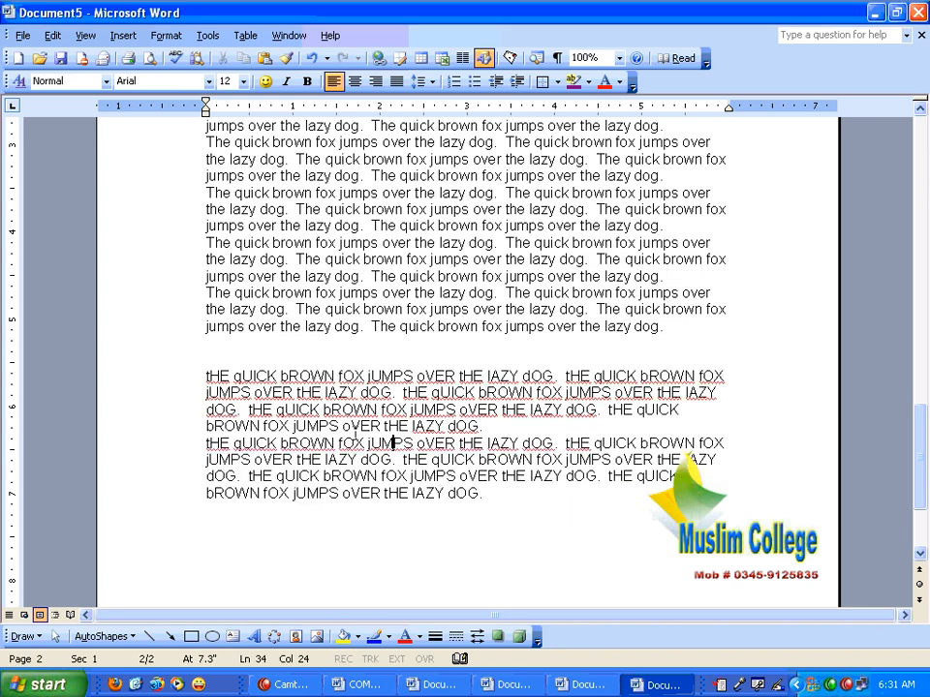
drag(205, 374, 229, 371)
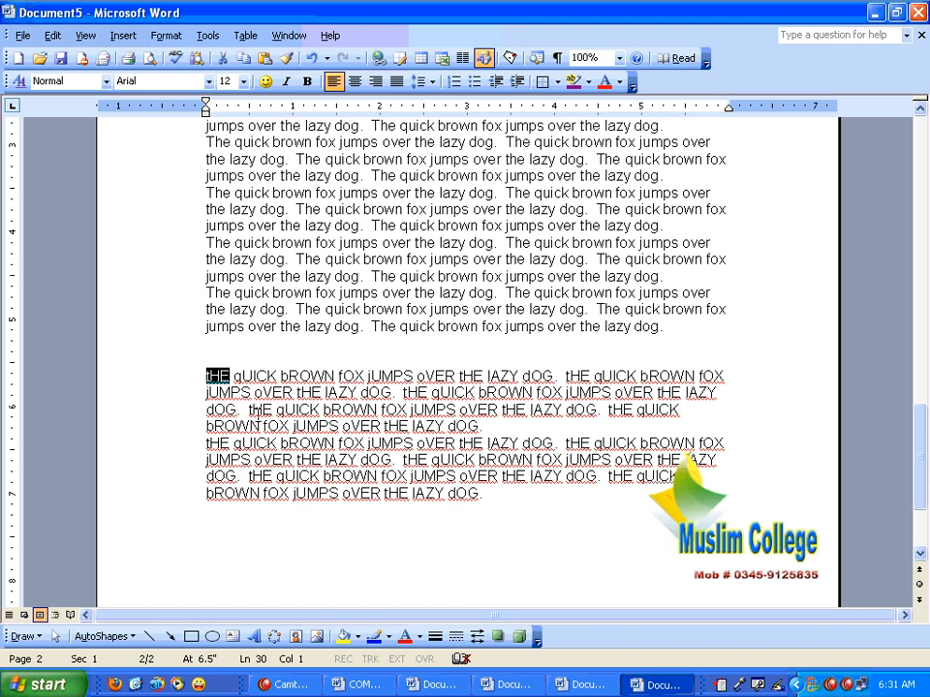
click(234, 375)
drag(233, 376, 243, 377)
Select the paragraph just above the blank lines on page 2 and change its text to uppercase
click(371, 327)
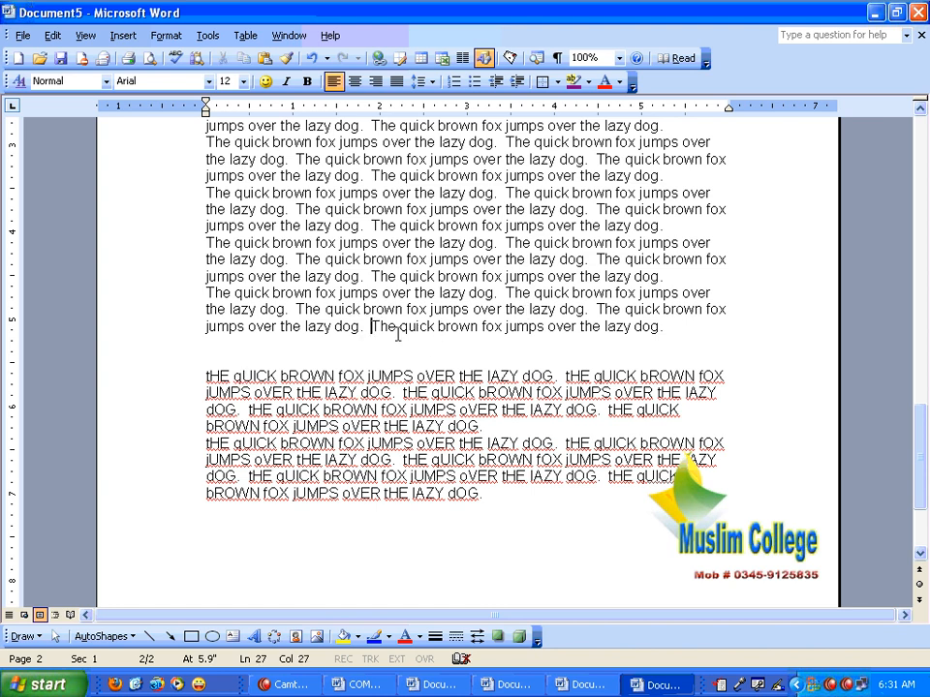
drag(662, 327, 191, 295)
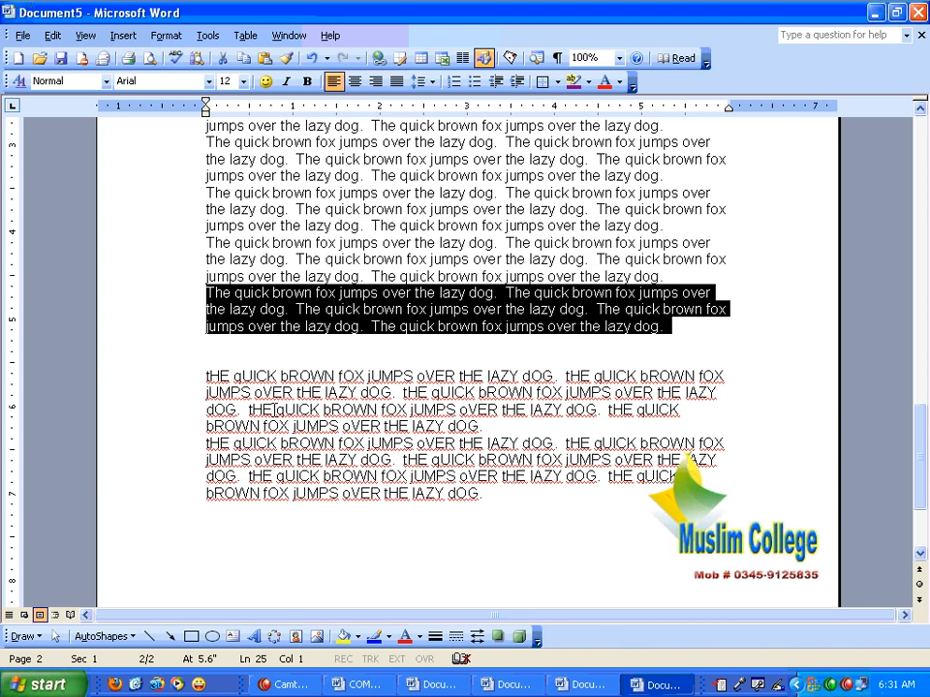
key(shift+F3)
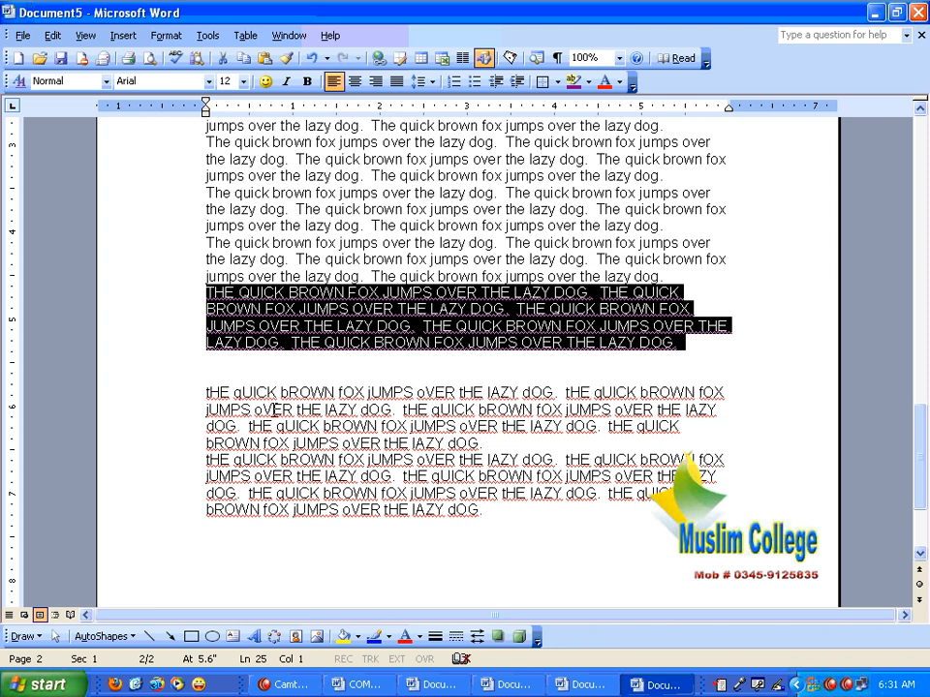
Cycle the selected paragraph repeatedly through lowercase, sentence case and uppercase, ending in lowercase, and apply All caps formatting to it
key(shift+F3)
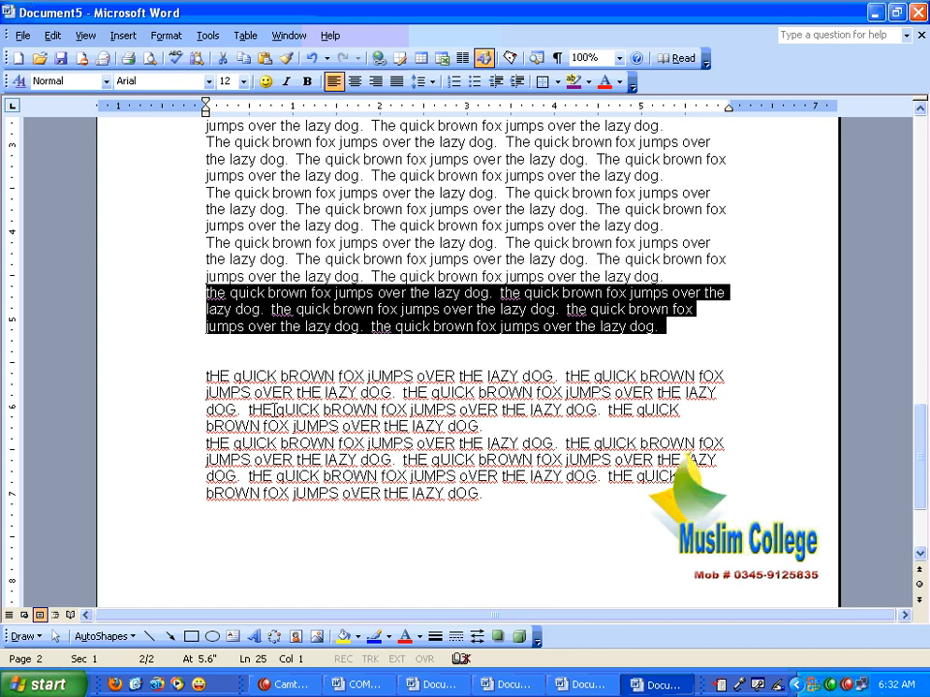
key(shift+F3)
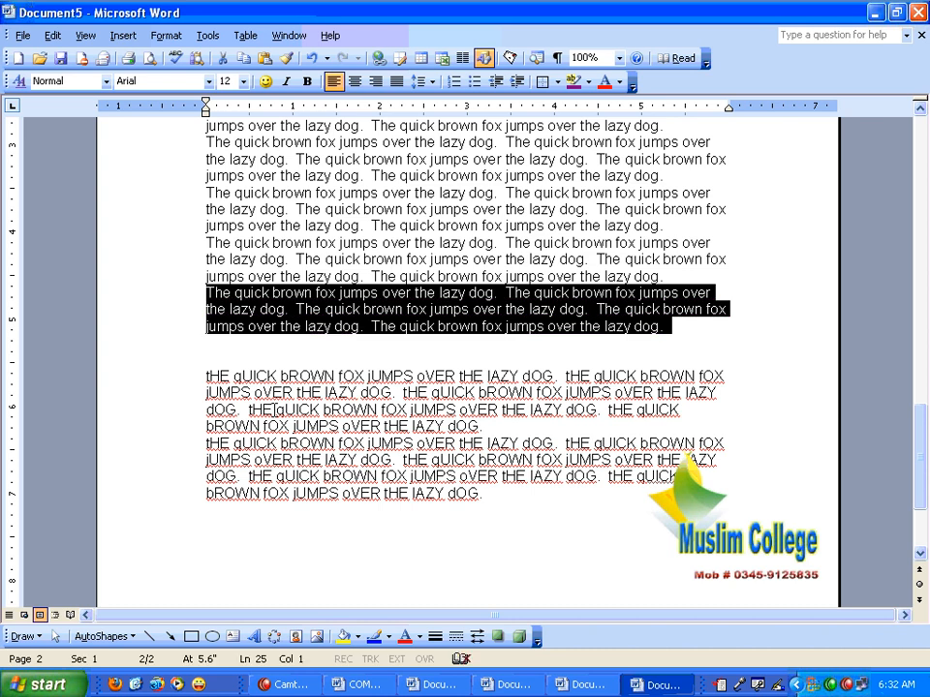
key(shift+F3)
key(shift+F3)
key(shift+F3)
key(shift+F3)
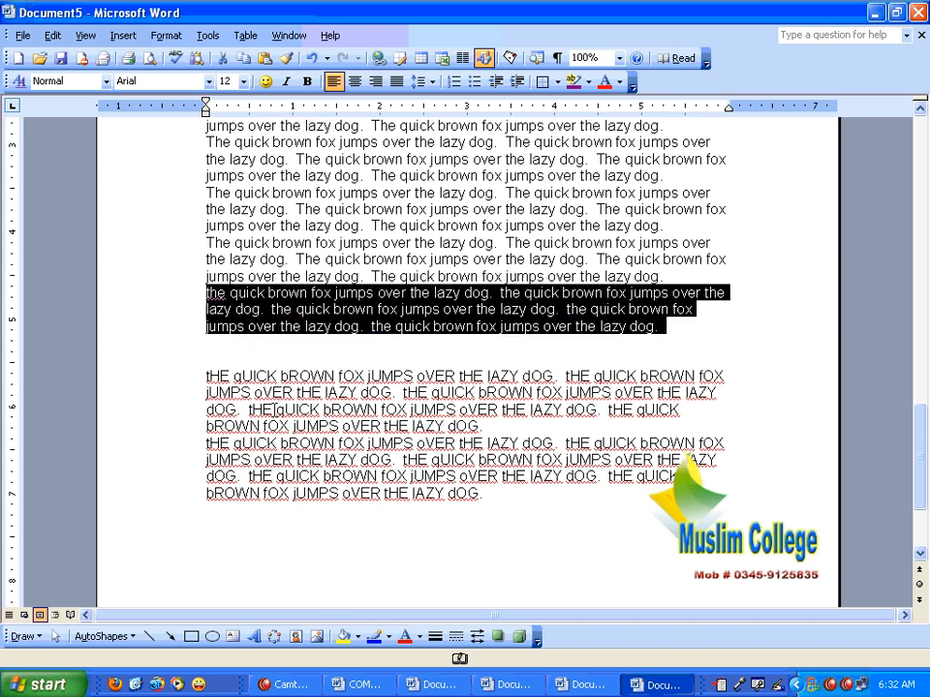
key(shift+F3)
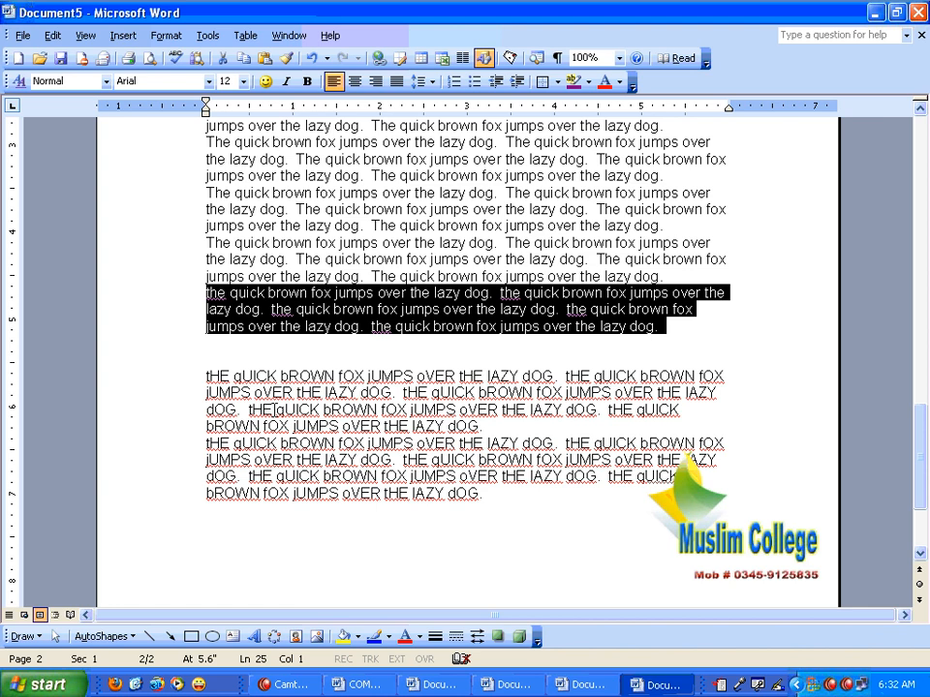
key(ctrl+shift+a)
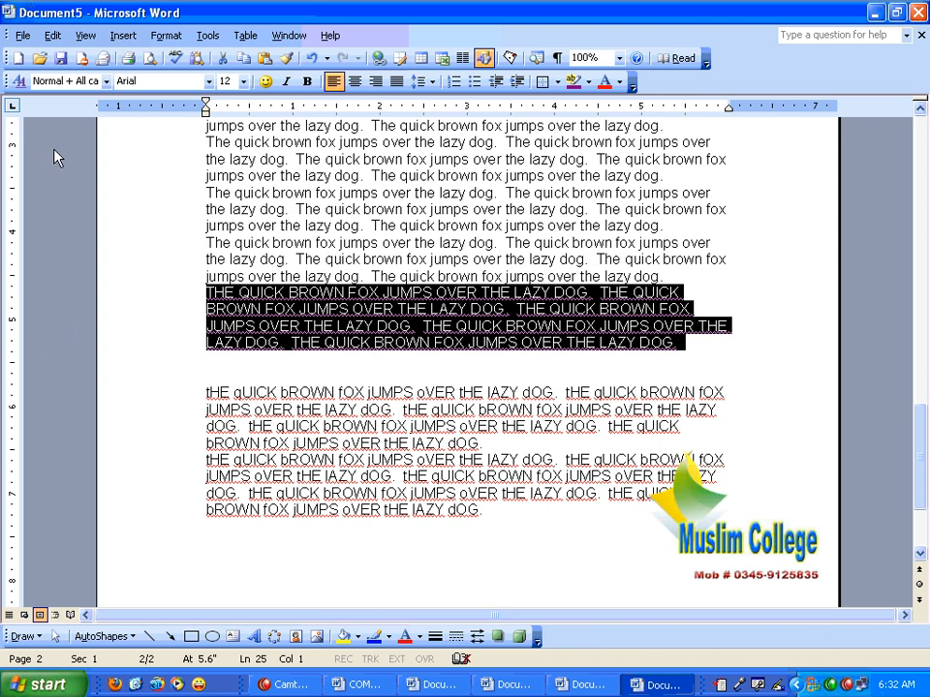
click(164, 36)
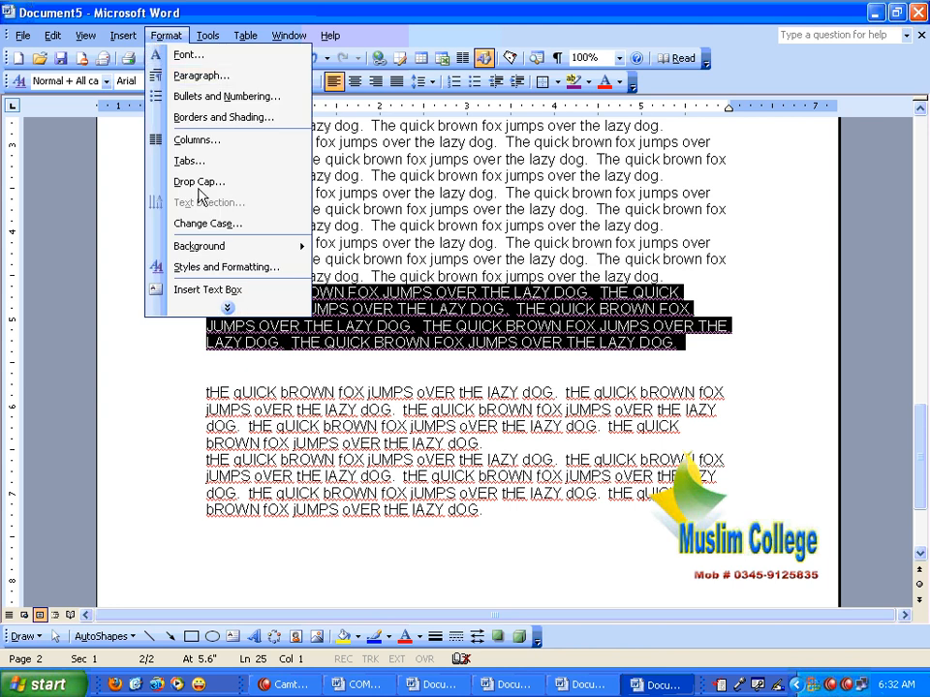
click(234, 307)
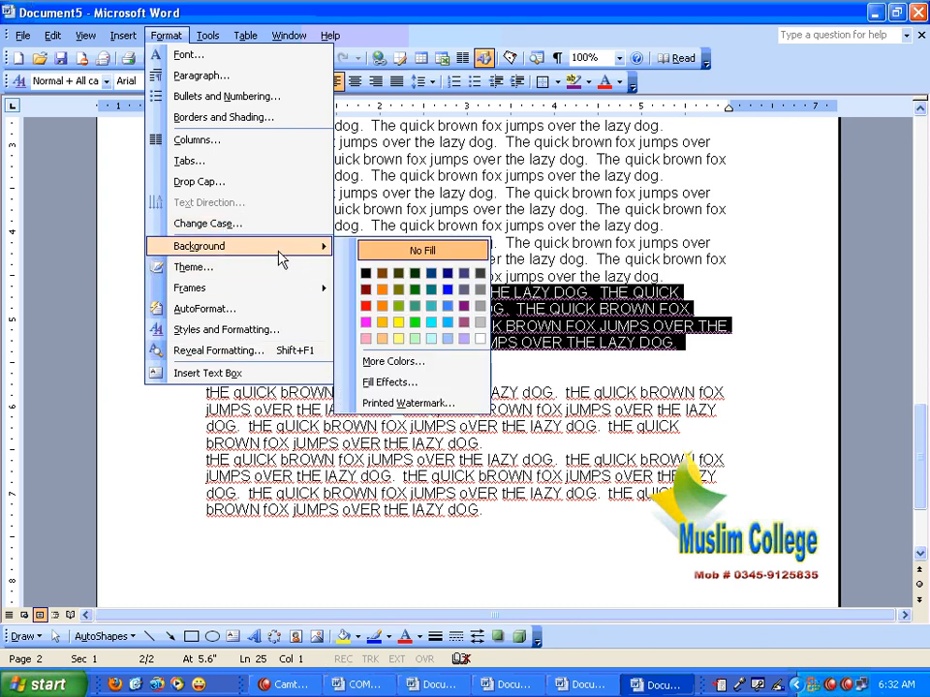
click(285, 685)
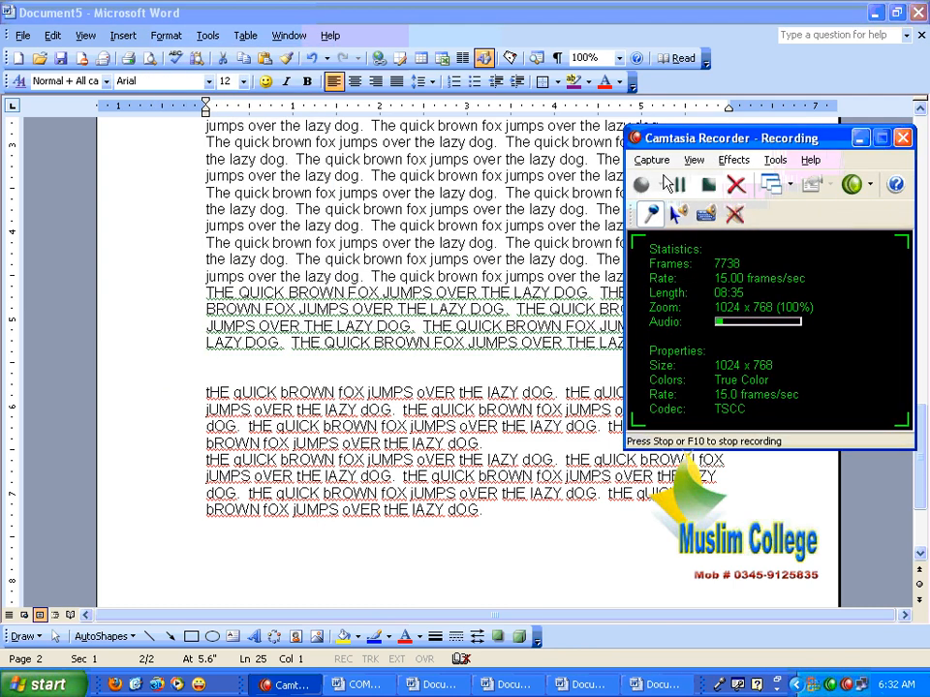